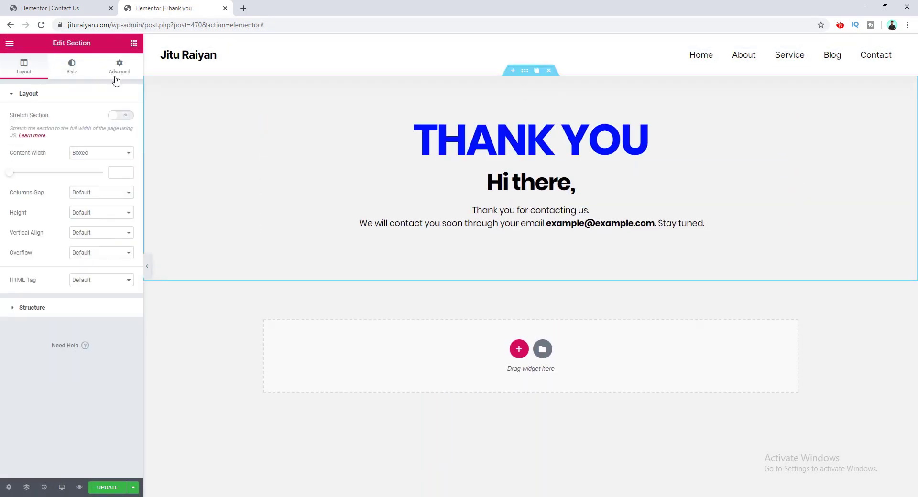
Step: Fill the Contact Us form with a sample name, e-mail and 'I need your service', then submit it
left_click(117, 79)
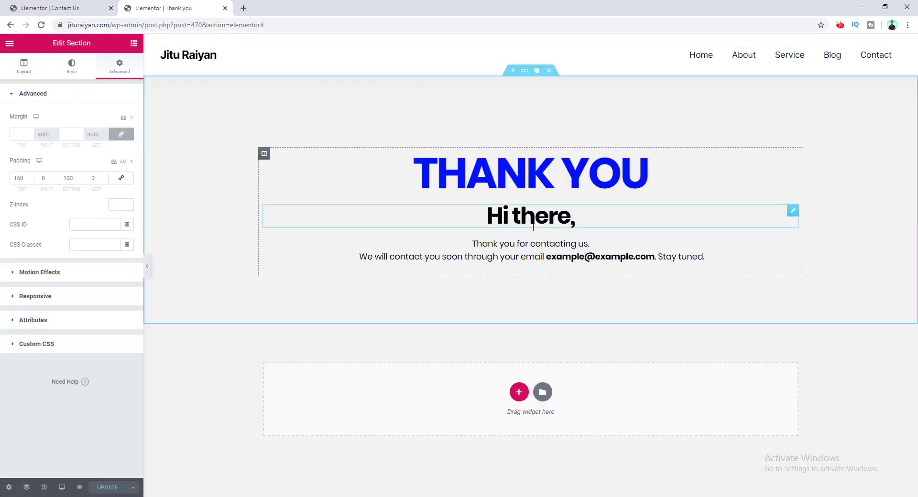
left_click(471, 184)
type("Ji")
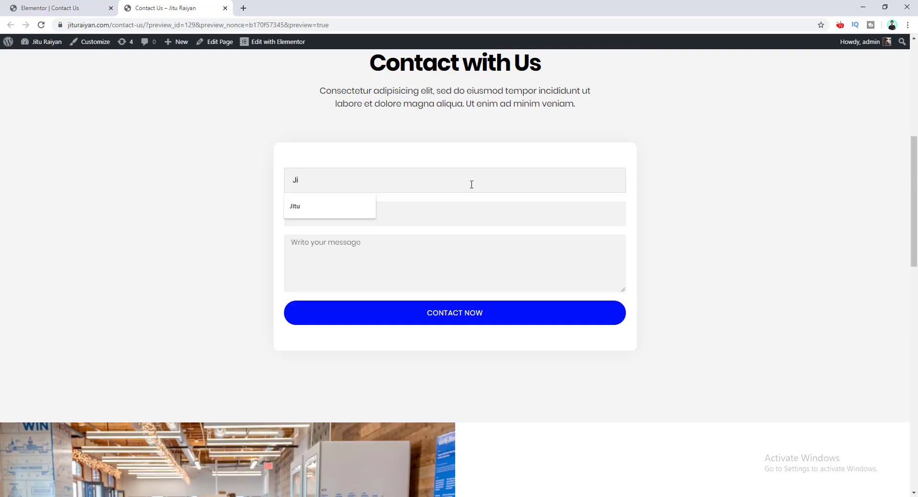
type("tu")
key("Tab")
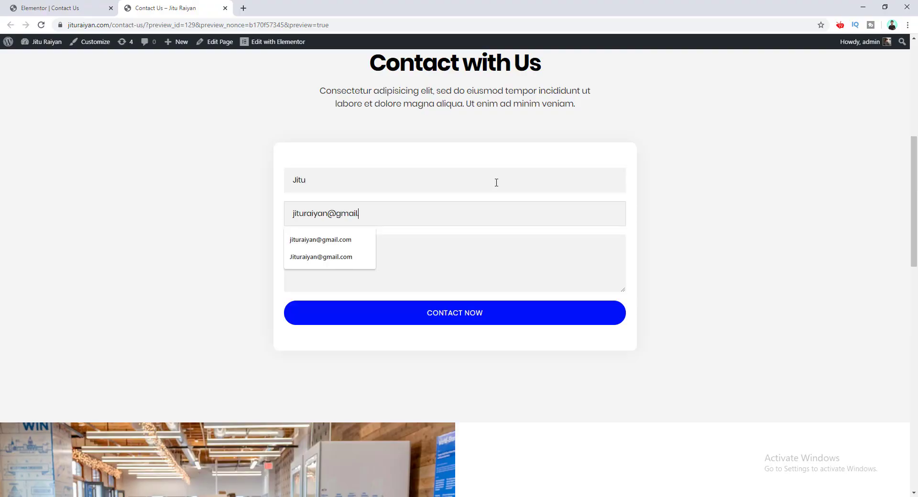
key("Tab")
type("I need your service")
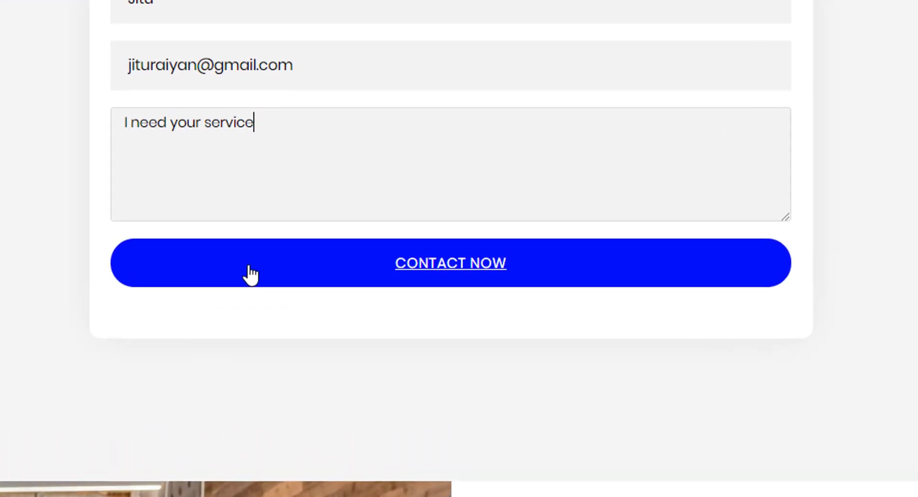
left_click(337, 311)
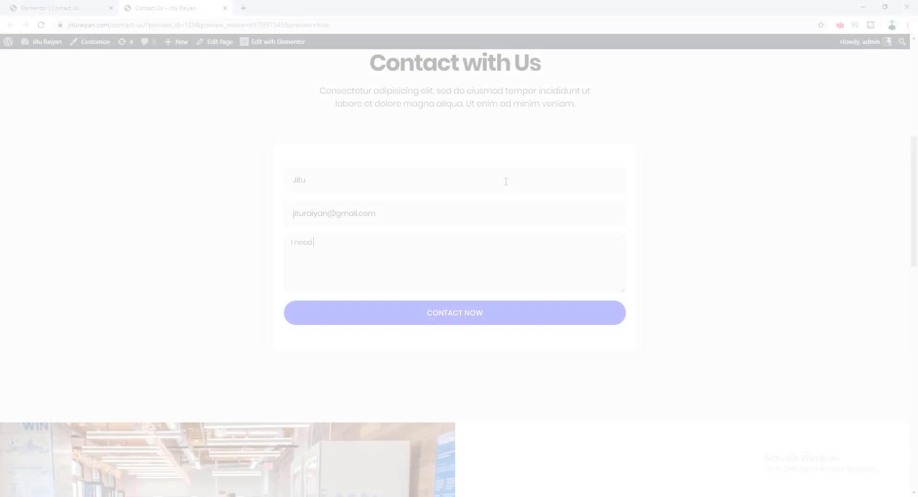
type("I need your service")
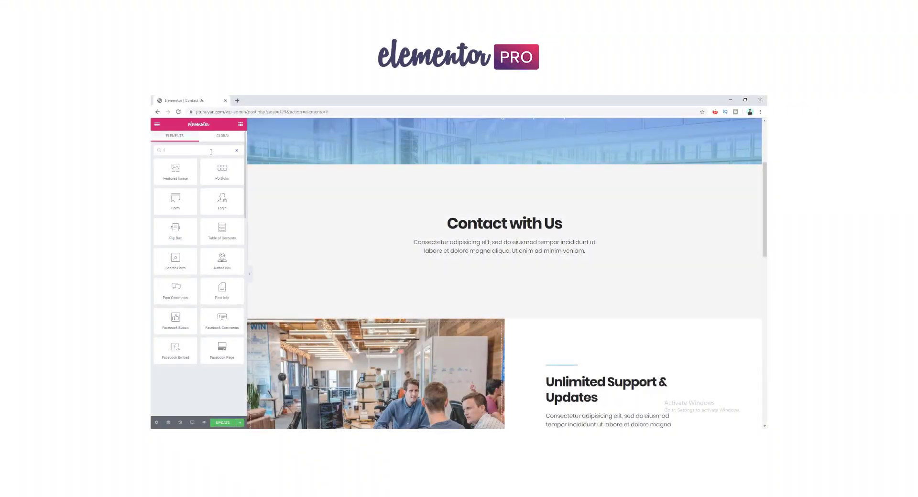
Step: Drag a Heading widget onto the Contact Us page in the editor and scroll down
type("heading")
left_click_drag(170, 172, 438, 268)
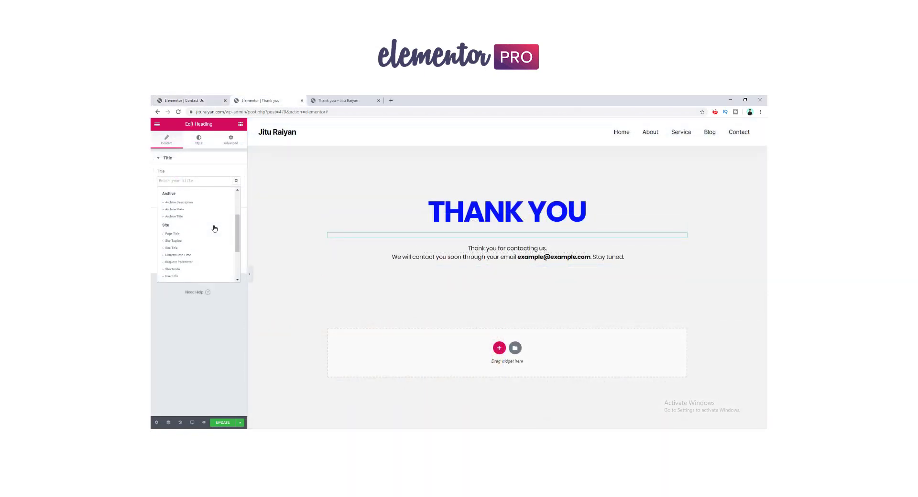
scroll(208, 243, "down", 3)
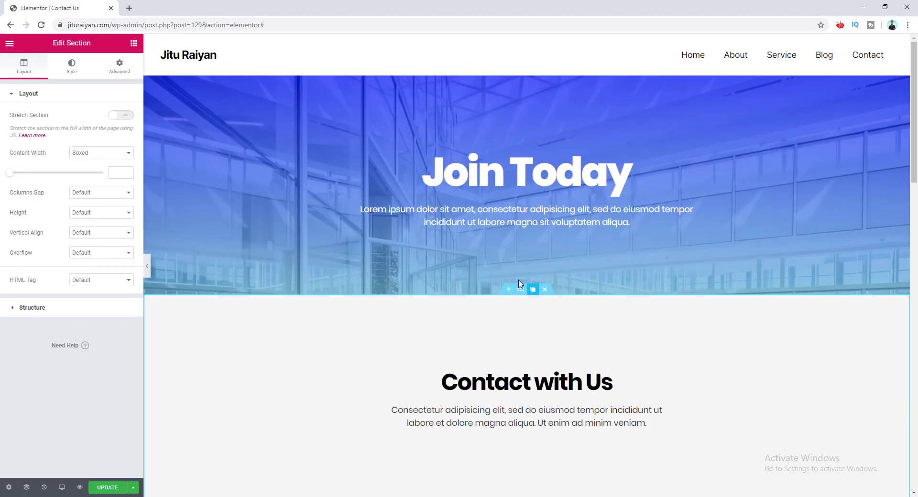
Step: Search the widgets for 'form' and place a Form widget below the Contact with Us text
scroll(596, 293, "down", 4)
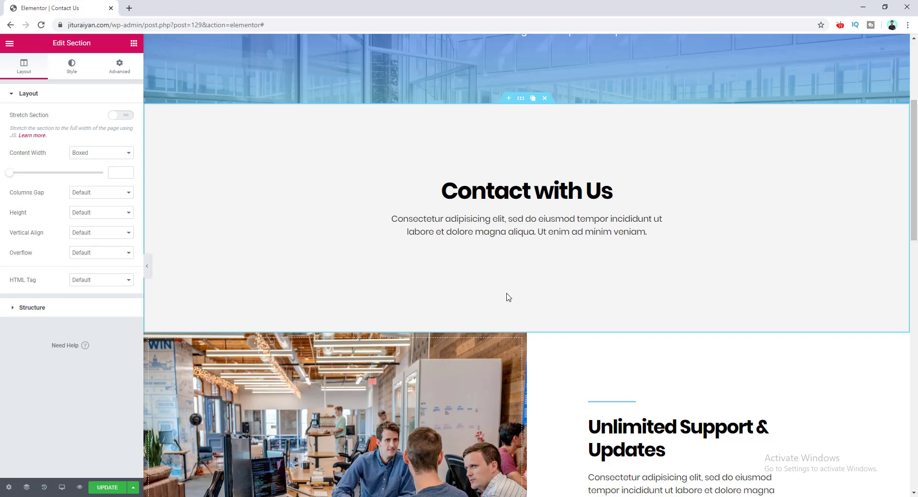
left_click(134, 43)
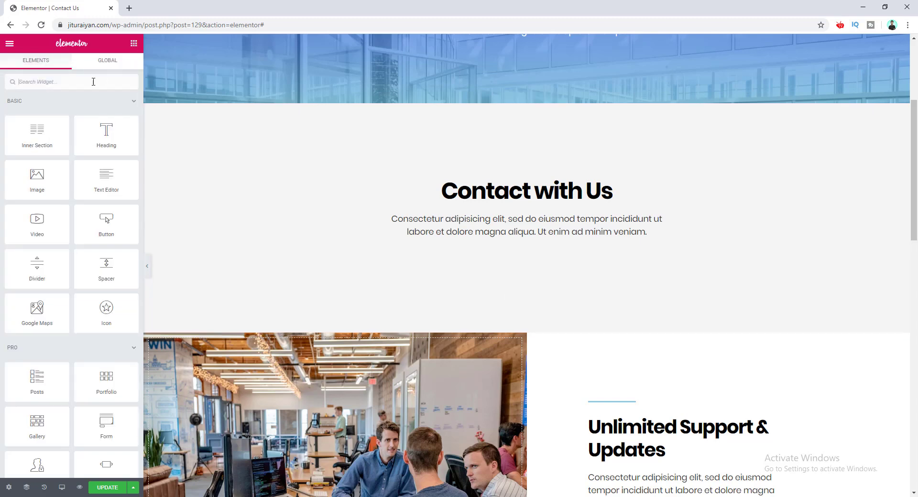
type("form")
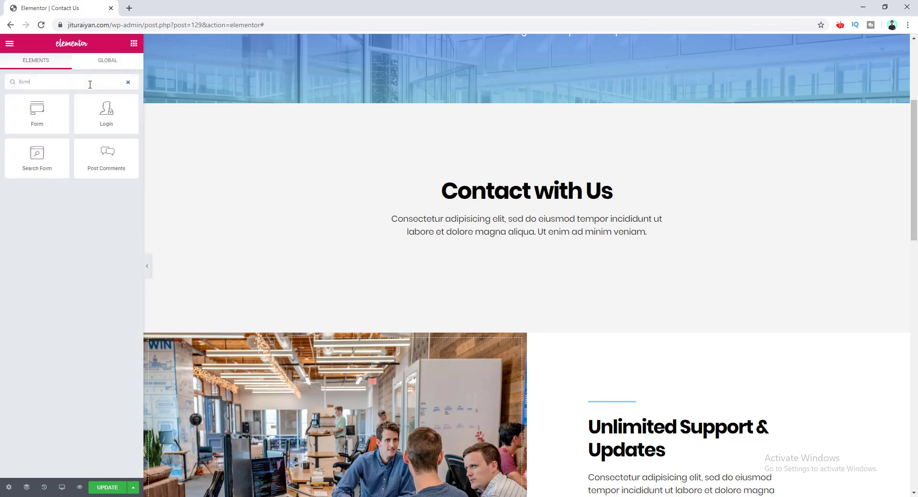
left_click_drag(37, 112, 437, 257)
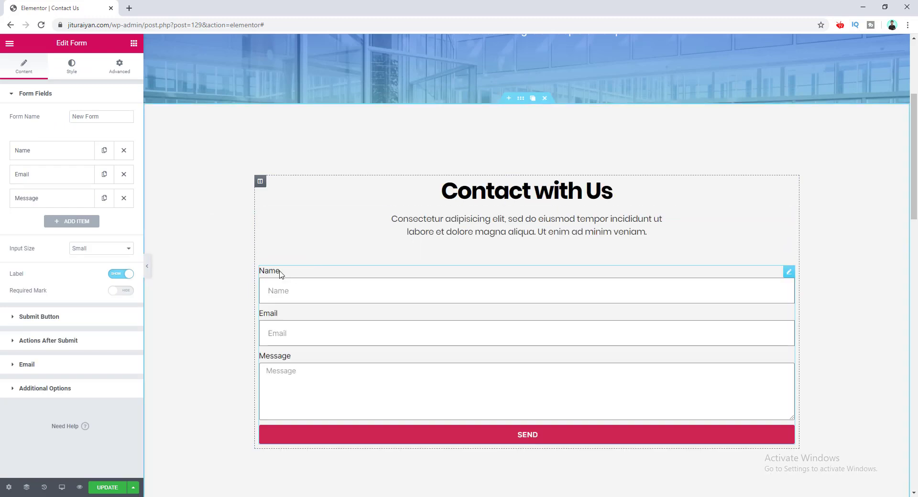
Step: Hide the form field labels and set the Name and Email placeholders to 'Your name' and 'Your email'
left_click(120, 276)
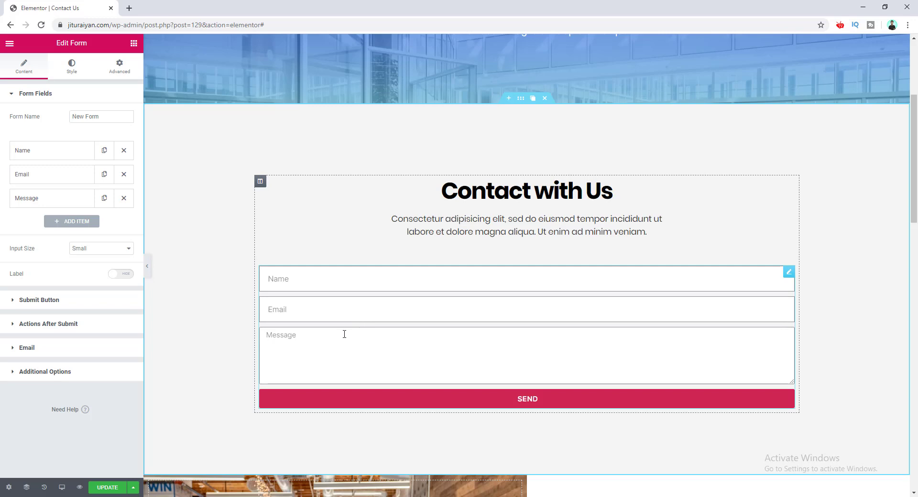
left_click(64, 157)
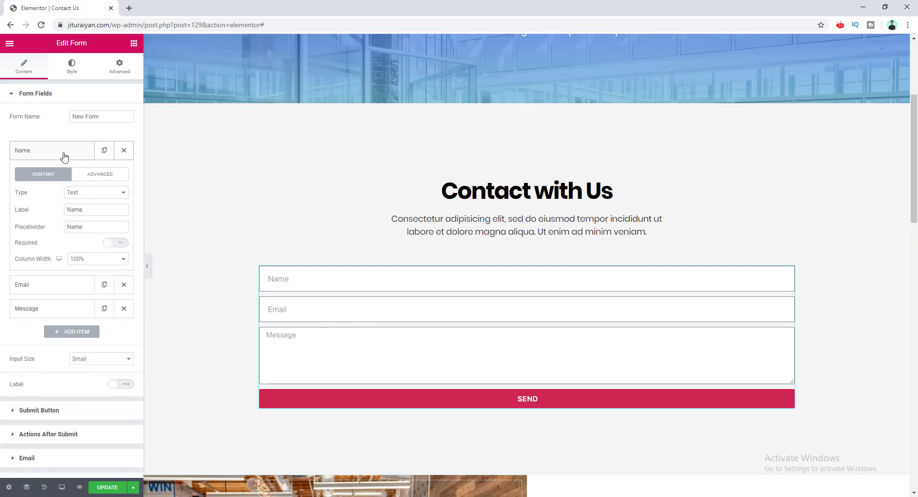
double_click(87, 227)
type("Your name")
left_click(45, 283)
double_click(83, 249)
type("Your email")
Step: Set the Message placeholder to 'Write your message' and select the submit button's Send text
left_click(57, 304)
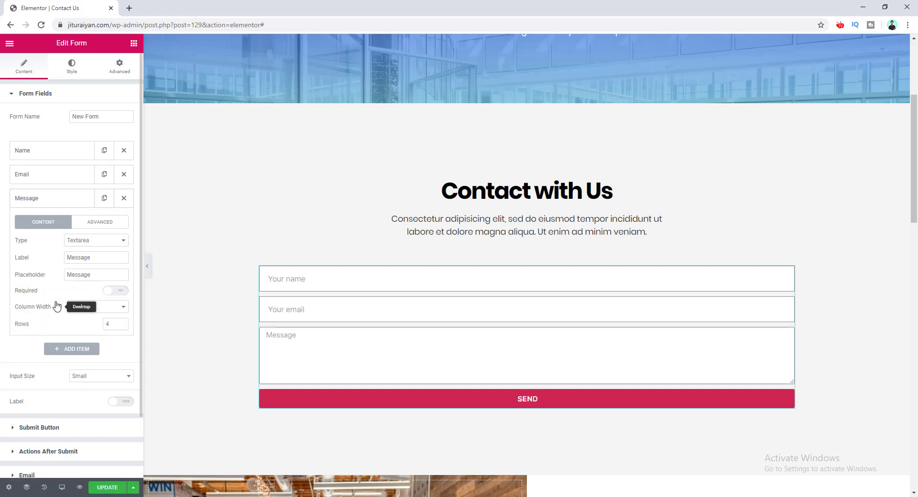
double_click(52, 277)
type("Write your message")
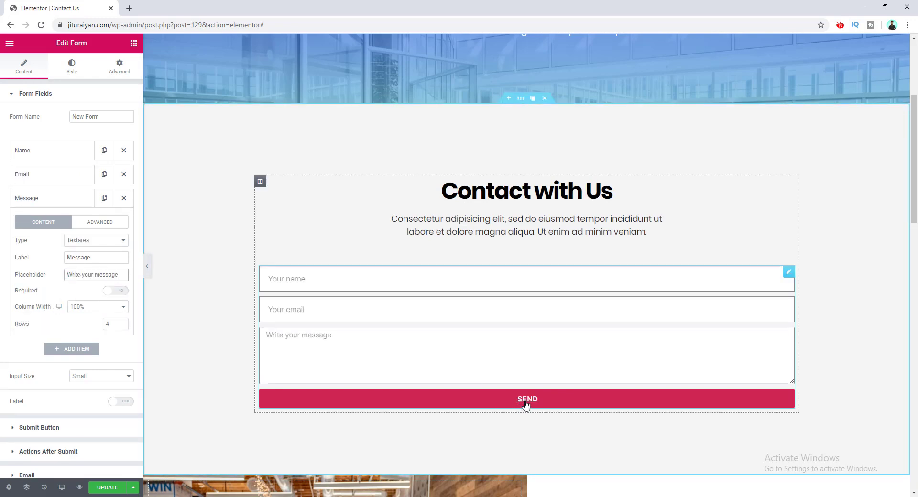
left_click(71, 435)
left_click_drag(94, 141, 26, 142)
Step: Set the button text to 'Contact now' and style grey fields, a blue button and a 12-px rounded white card
type("C")
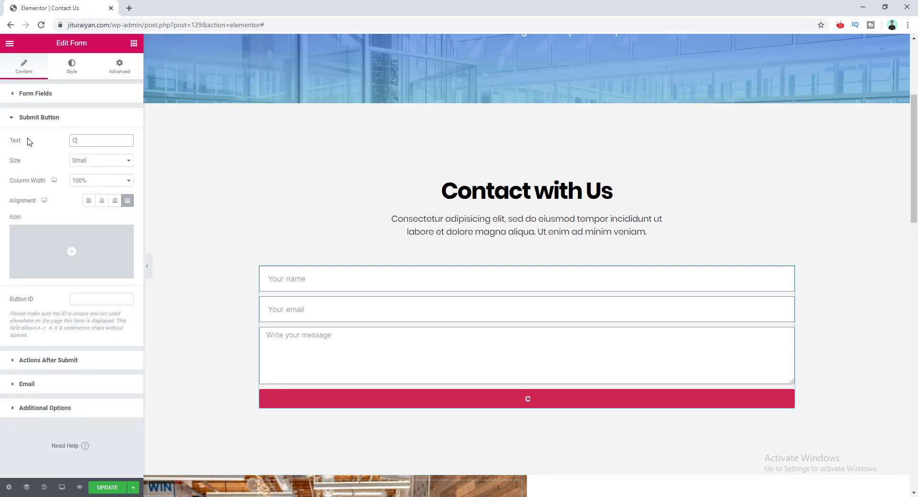
type("ontact now")
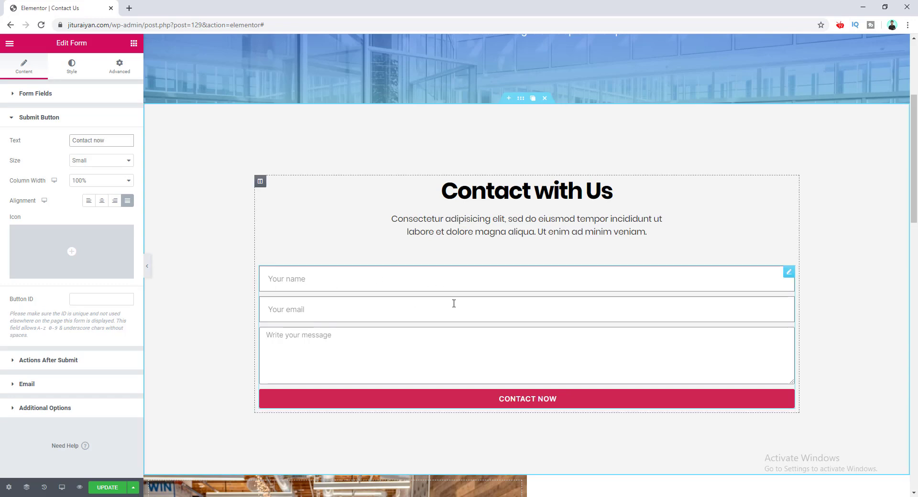
left_click(71, 67)
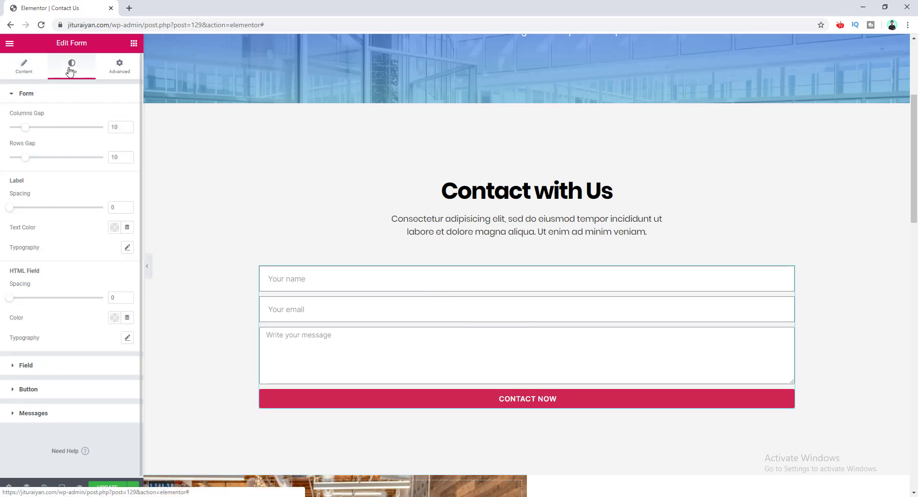
left_click(26, 117)
left_click(114, 141)
left_click(128, 161)
key("ctrl+z")
key("ctrl+z")
key("ctrl+z")
key("ctrl+z")
key("ctrl+z")
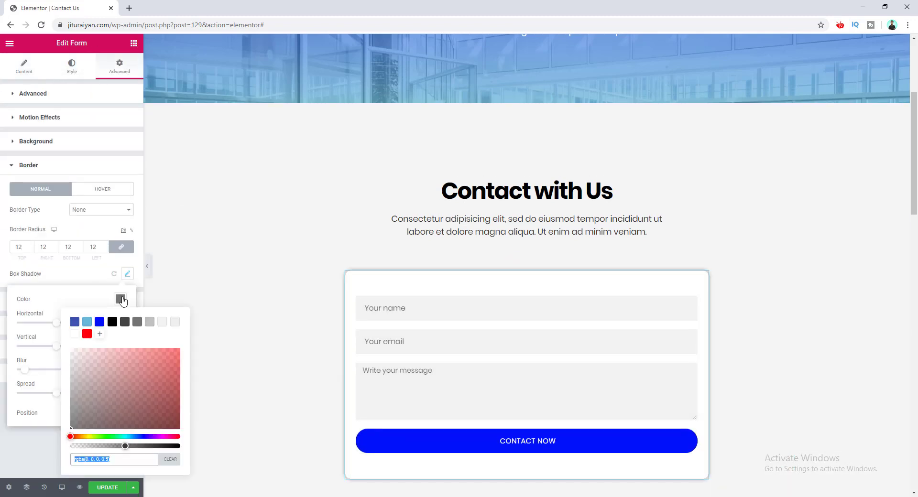
left_click(288, 263)
scroll(288, 262, "down", 3)
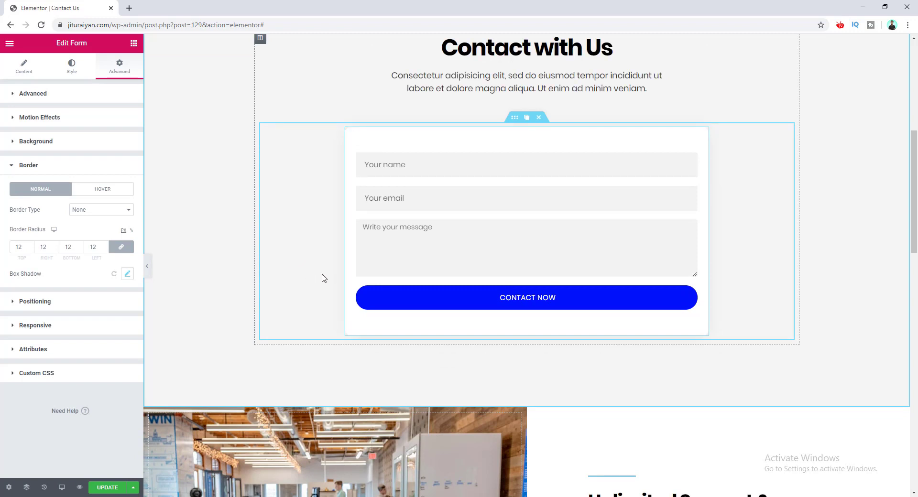
Step: Add Redirect to the form's Actions After Submit and expand its Redirect settings
left_click(17, 70)
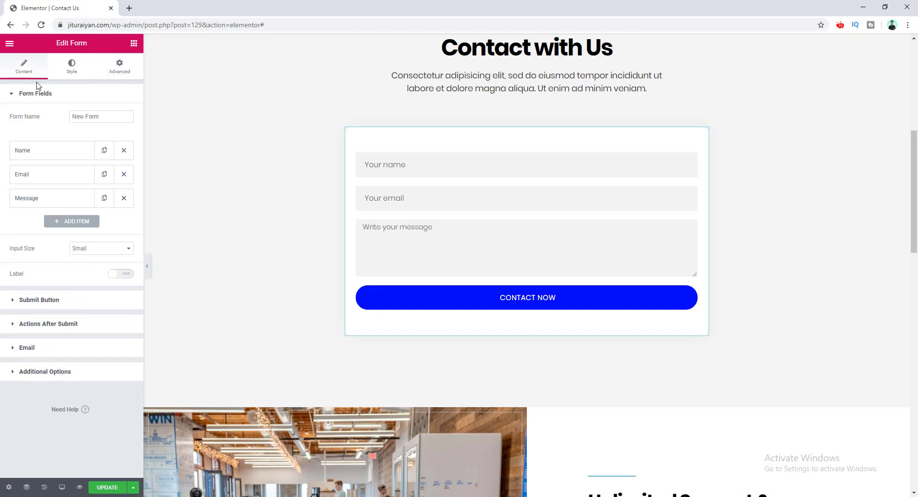
left_click(71, 325)
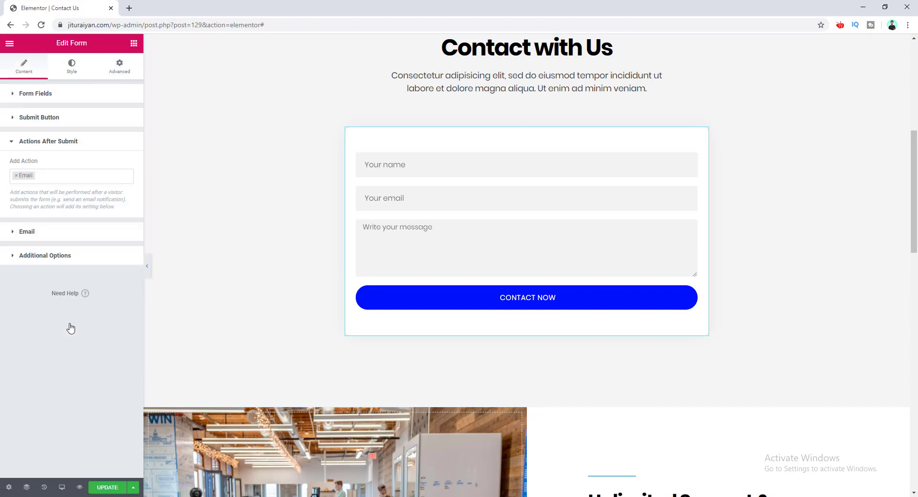
left_click(53, 175)
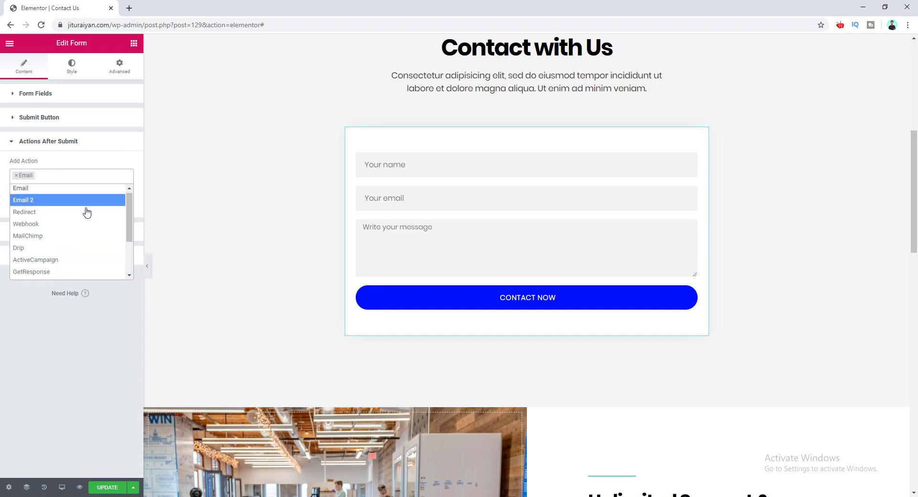
scroll(108, 224, "down", 2)
scroll(112, 230, "up", 1)
scroll(112, 230, "up", 2)
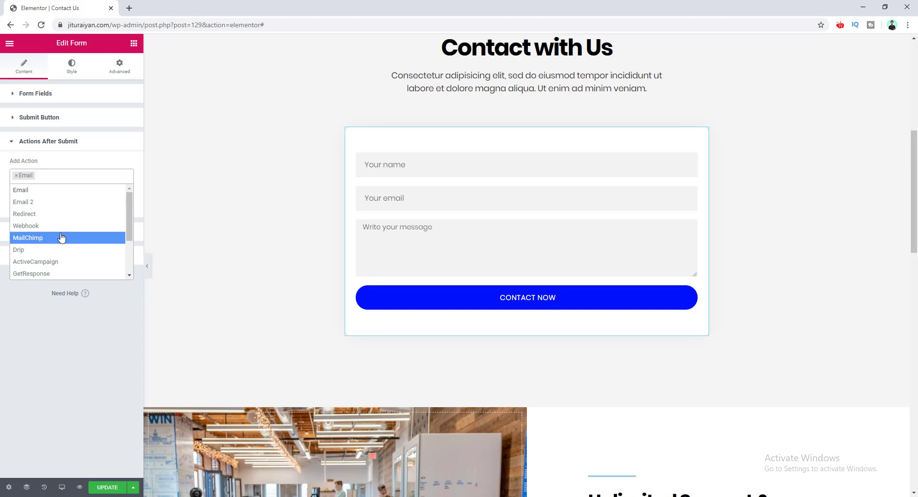
scroll(61, 238, "down", 3)
scroll(62, 239, "up", 3)
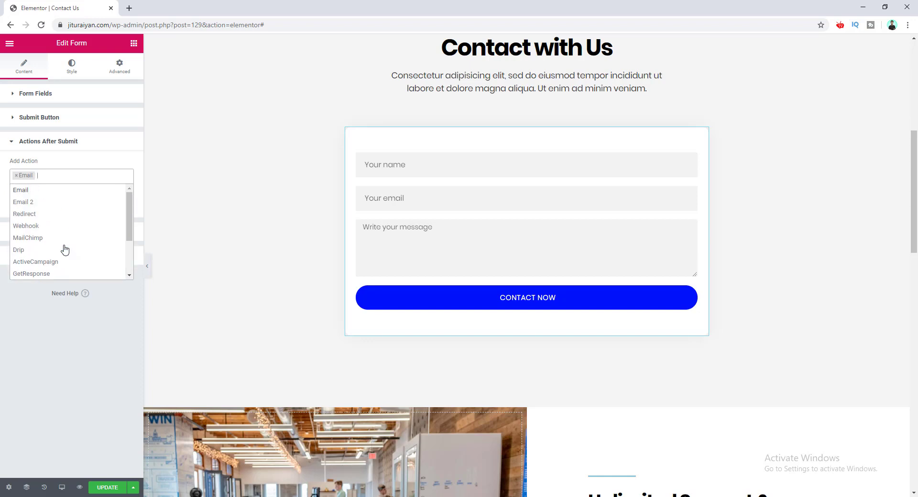
scroll(66, 246, "down", 2)
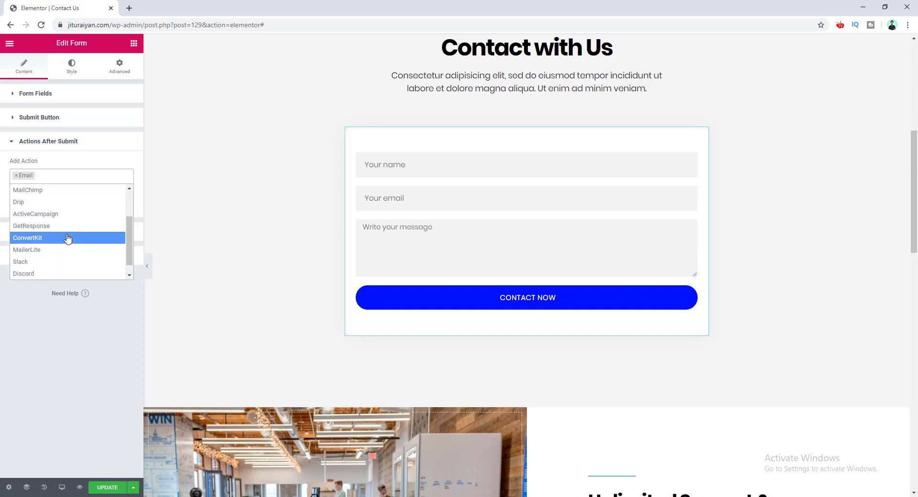
scroll(67, 238, "up", 2)
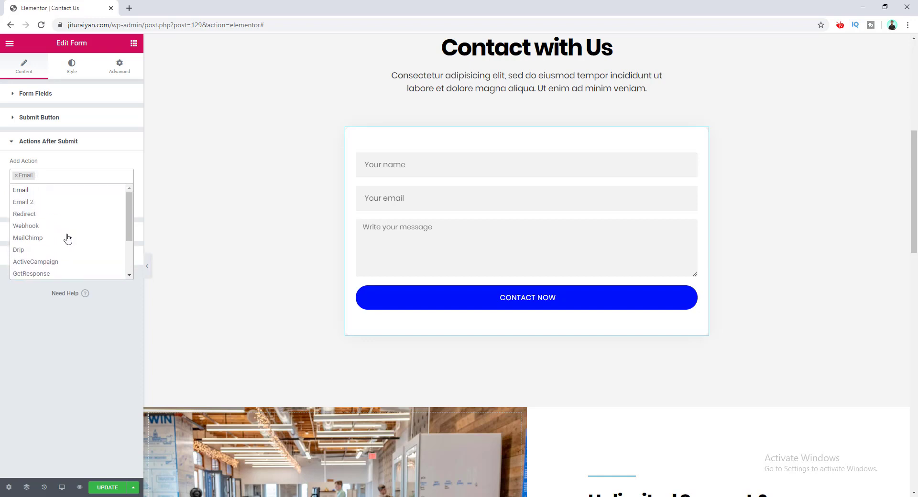
left_click(66, 214)
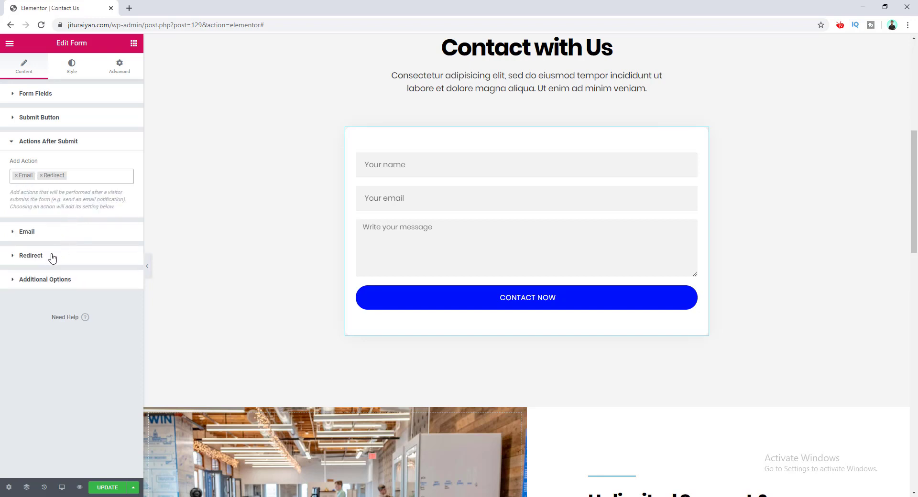
left_click(53, 257)
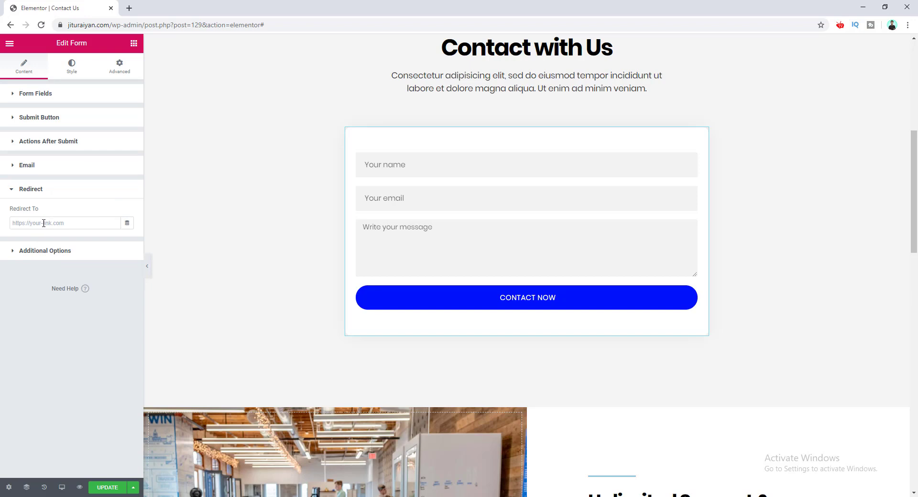
Step: Save the form with UPDATE and open the WordPress dashboard in a new tab
left_click(113, 486)
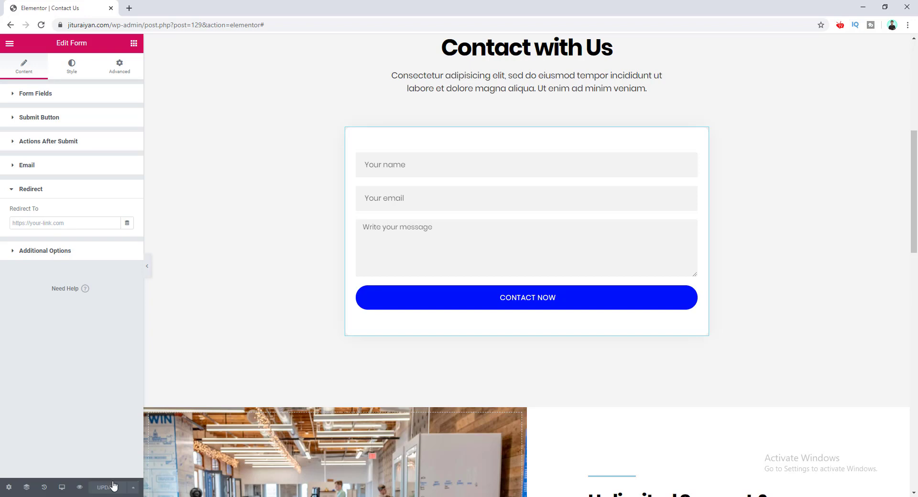
left_click(9, 44)
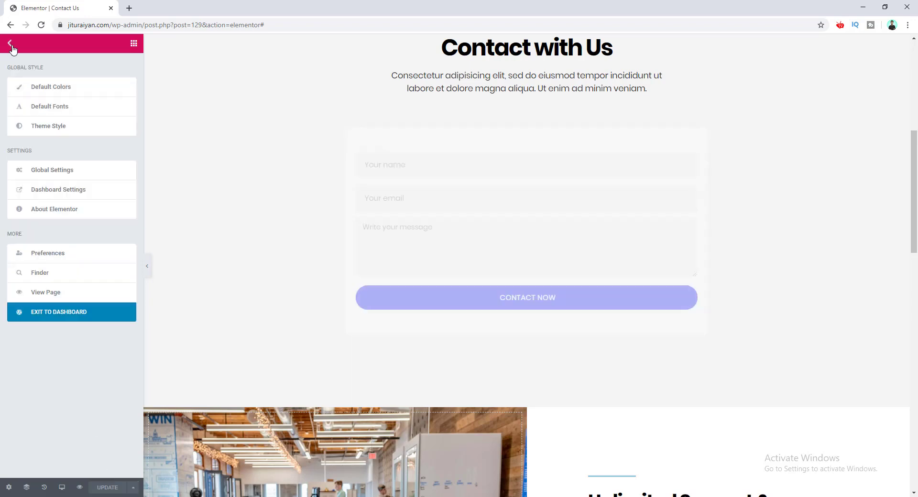
right_click(75, 320)
left_click(96, 323)
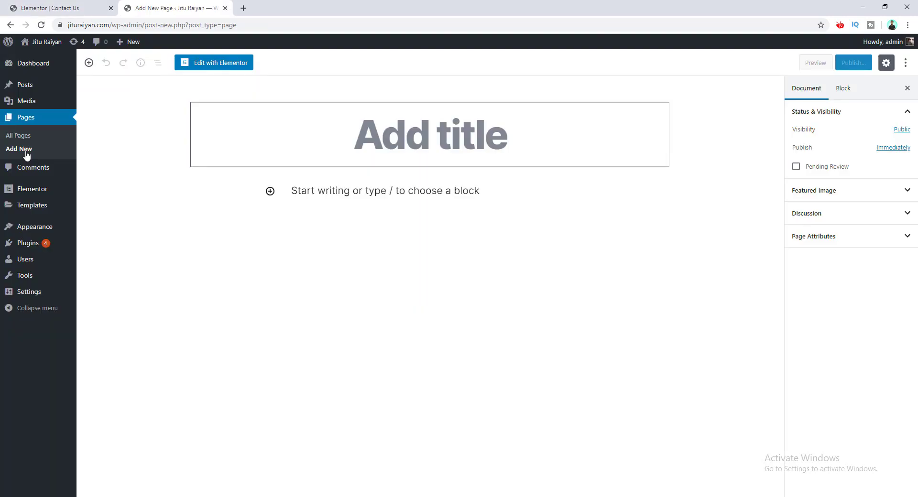
Step: Create and publish a new page titled 'Thank you'
left_click(473, 125)
type("Thank you")
left_click(863, 64)
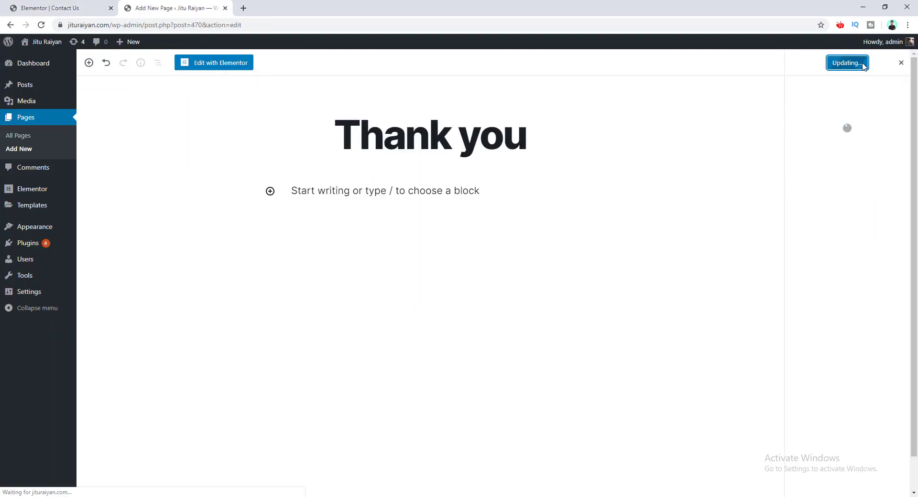
left_click(221, 69)
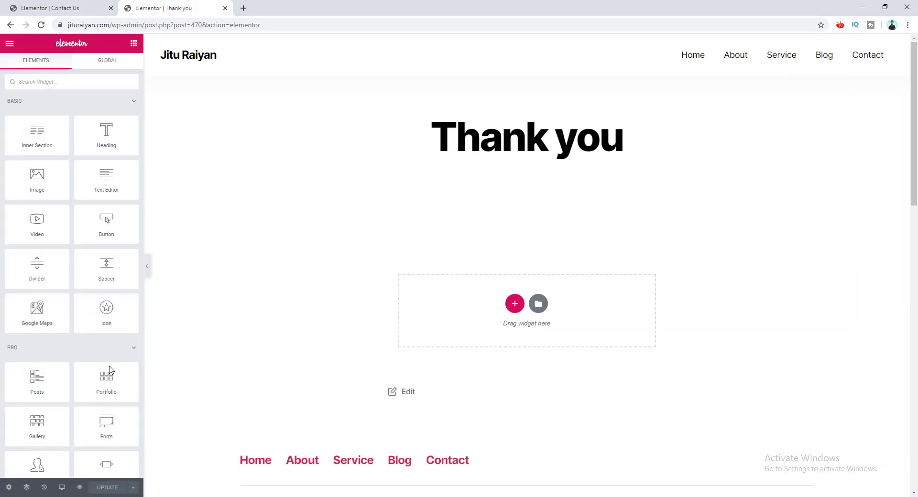
Step: Set the Thank you page layout to Elementor Full Width
left_click(8, 488)
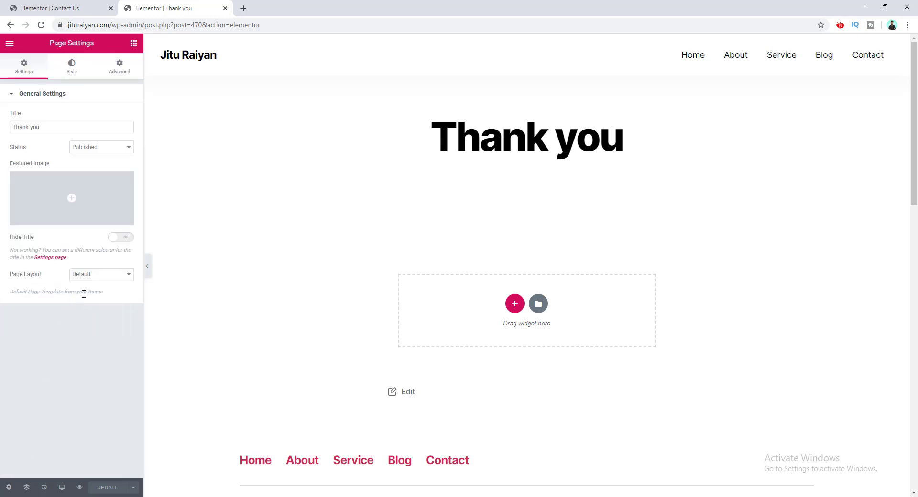
left_click(88, 276)
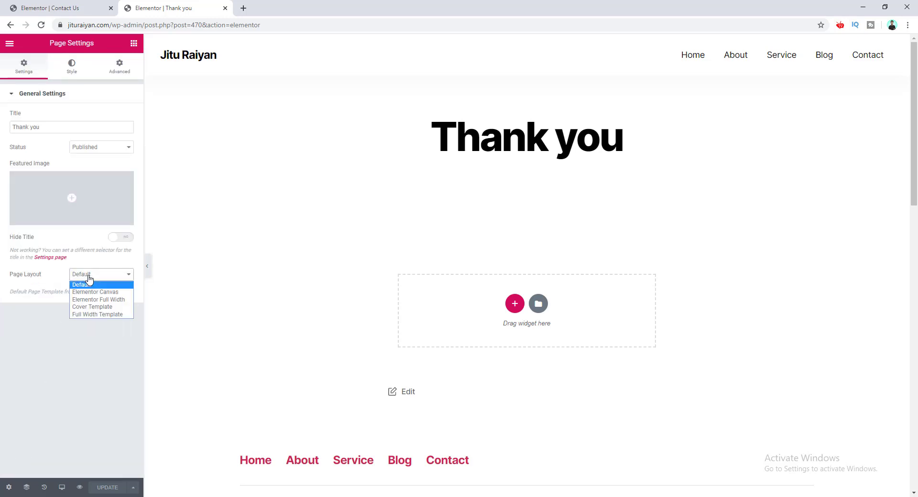
left_click(94, 299)
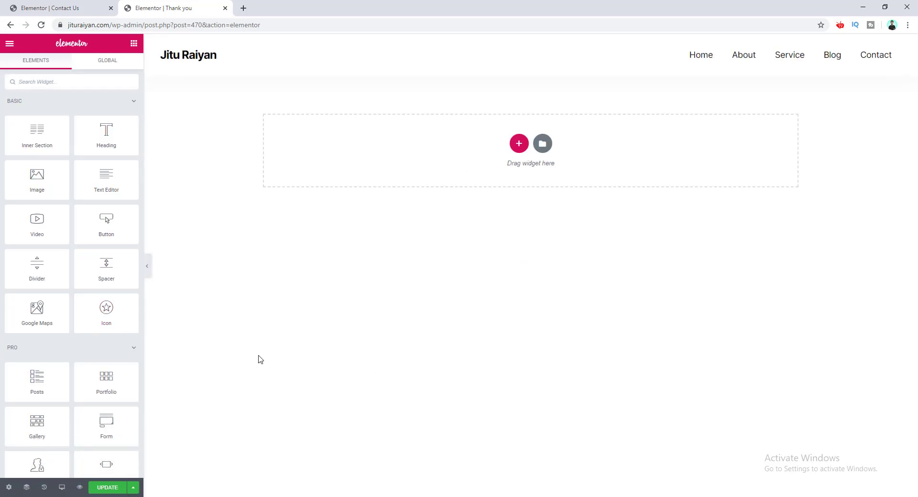
Step: Give the page a Classic background with a light grey colour
left_click(8, 487)
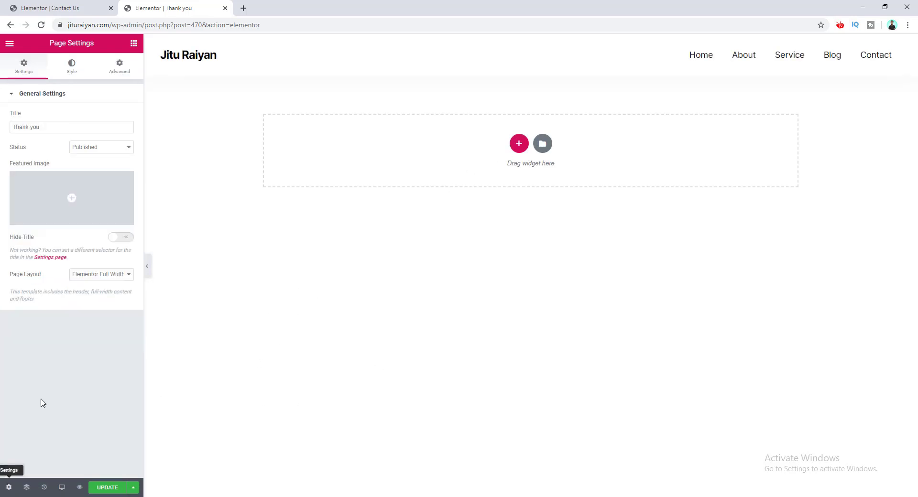
left_click(73, 66)
left_click(115, 116)
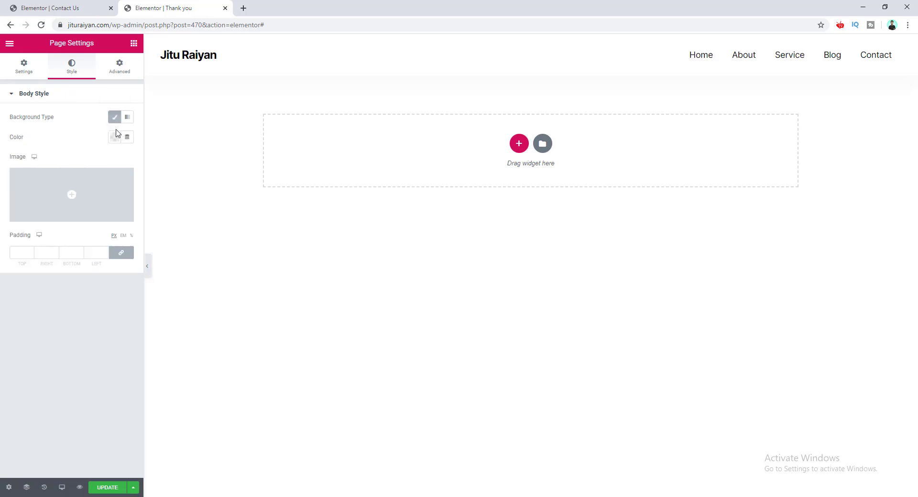
left_click(114, 137)
left_click(156, 161)
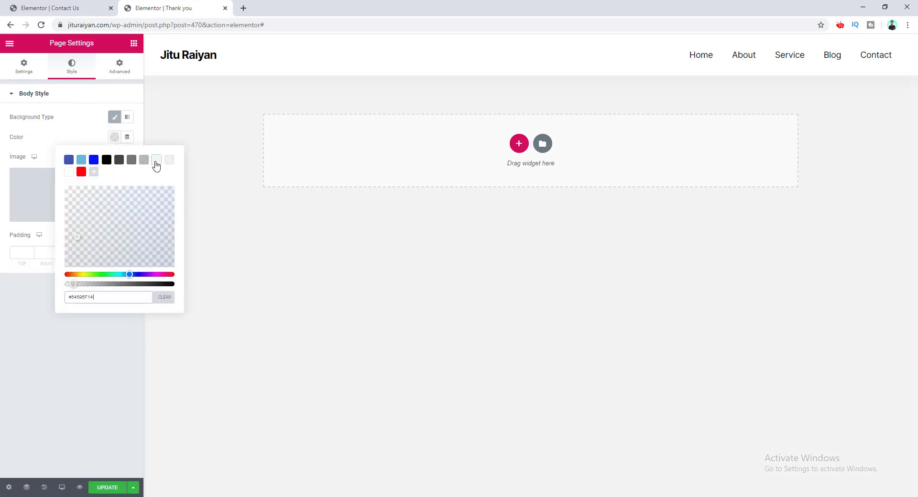
left_click(82, 142)
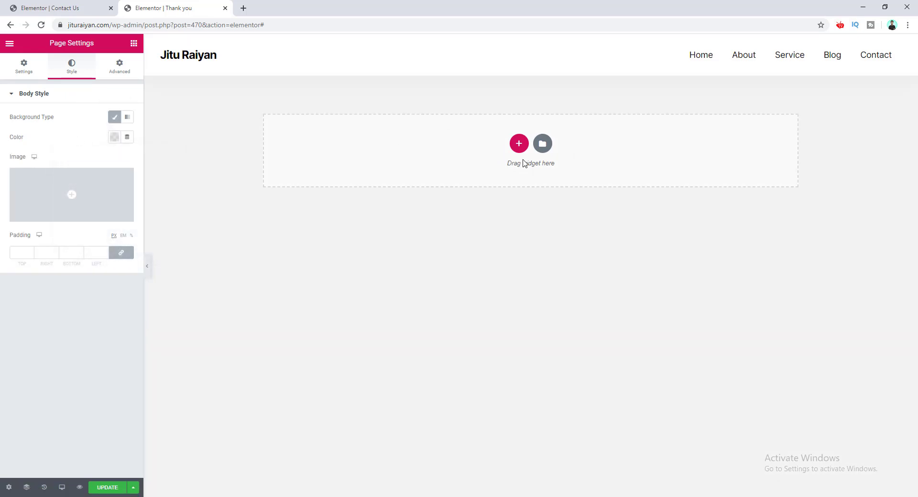
left_click(133, 43)
Step: Add a heading reading 'THANK YOU', centred and set in the Poppins font
left_click_drag(115, 121, 231, 150)
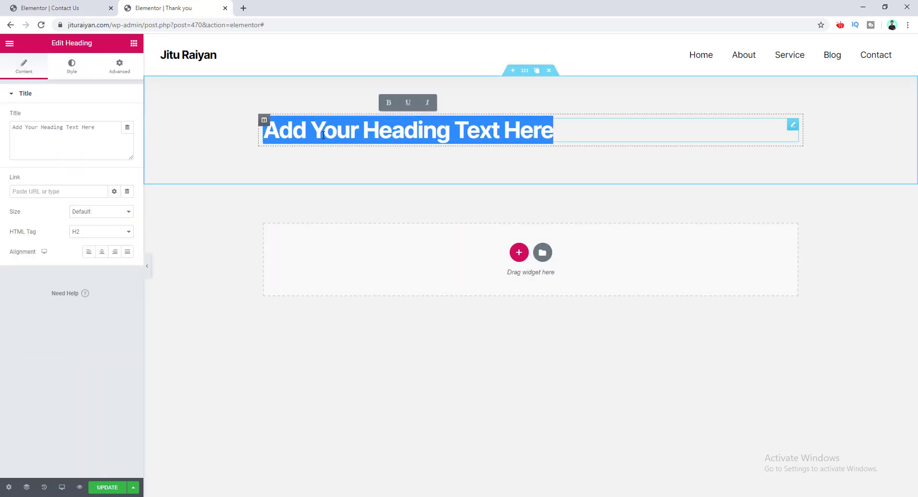
type("THANK YOU")
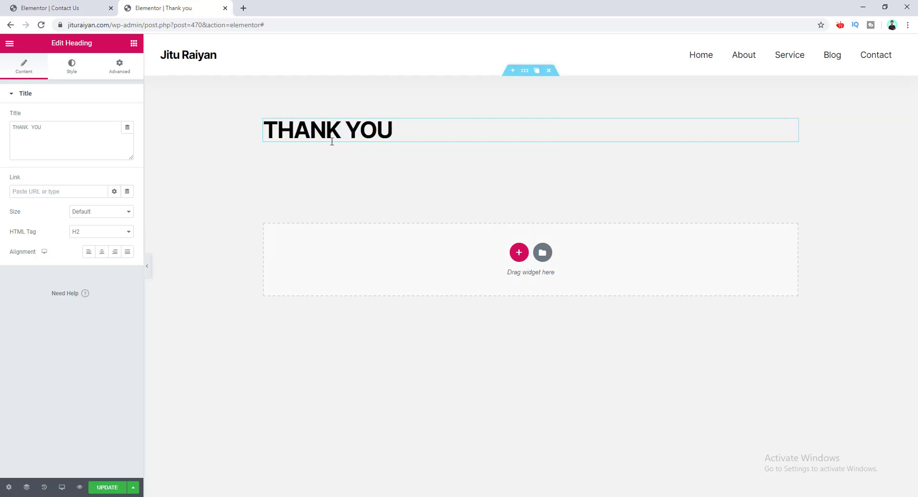
left_click(101, 252)
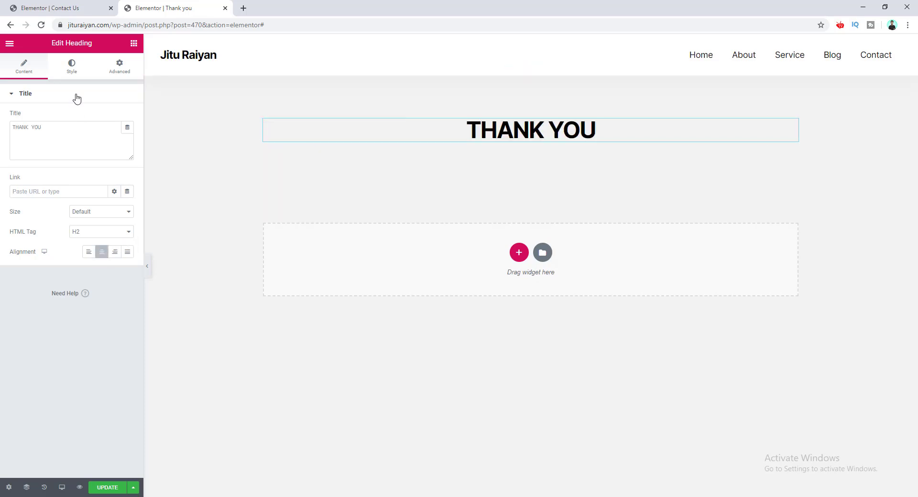
left_click(72, 66)
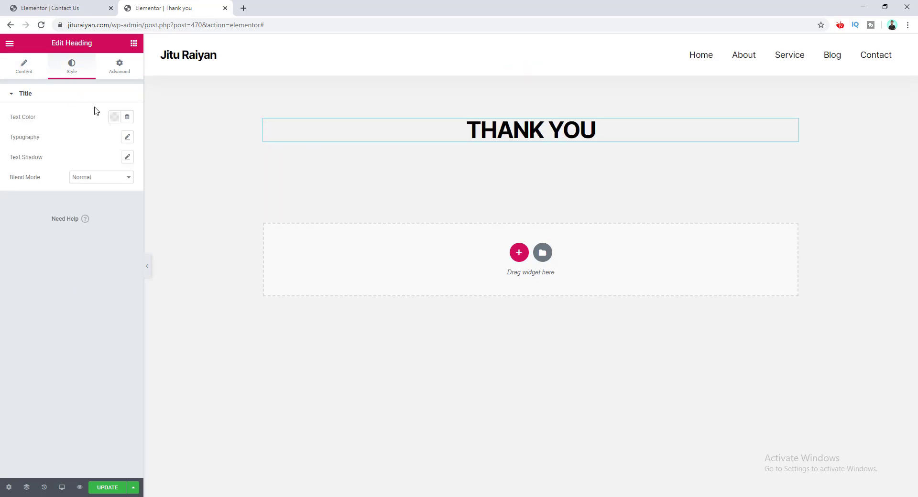
left_click(126, 138)
left_click(117, 163)
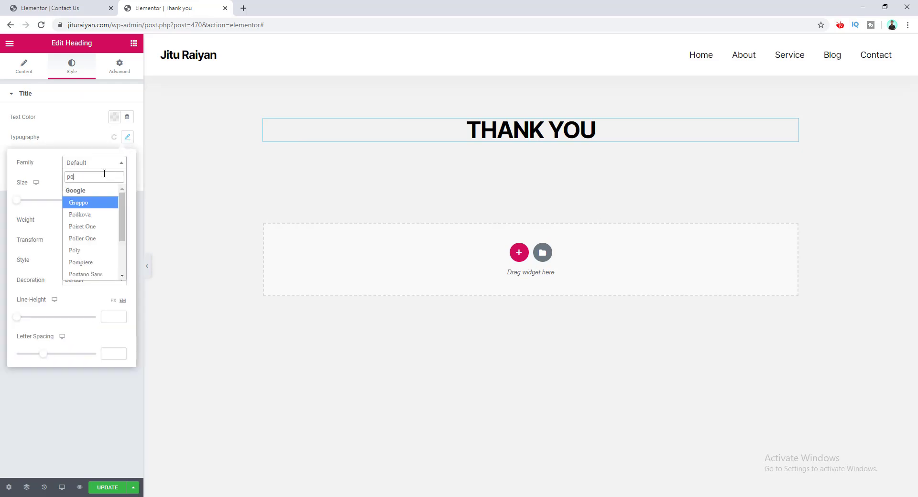
type("pop")
left_click(95, 207)
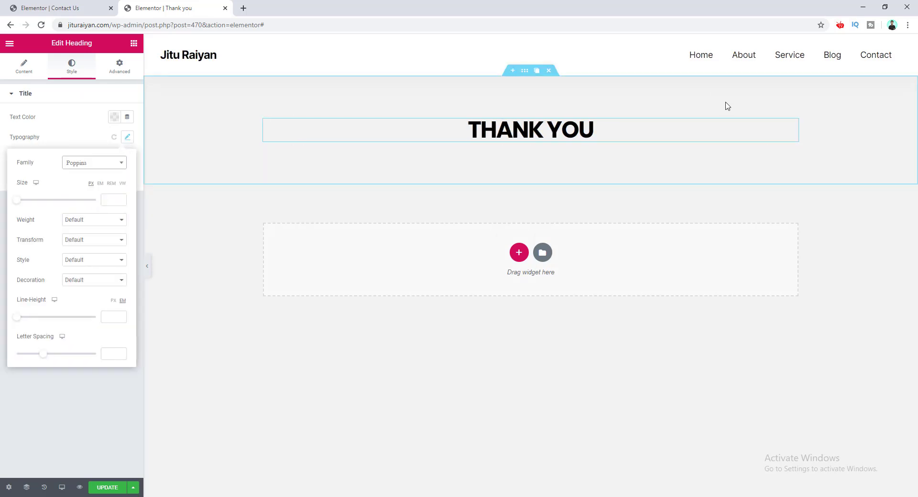
Step: Duplicate the THANK YOU heading and change the copy to 'Hi there,'
mouse_move(789, 127)
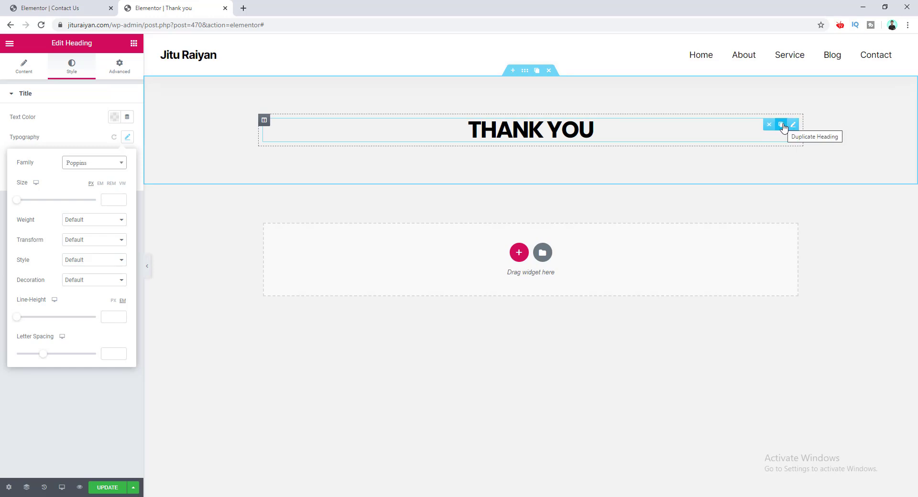
left_click(781, 125)
left_click_drag(594, 163, 435, 158)
type("Hi there,")
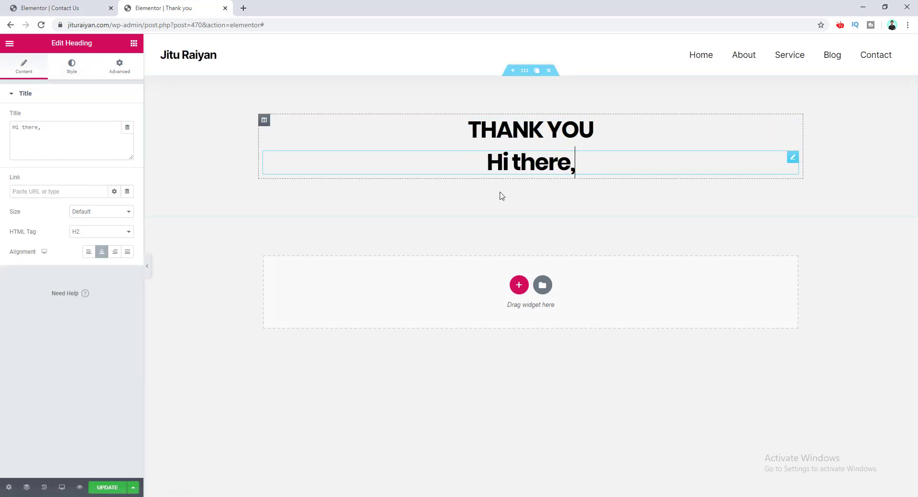
Step: Add a Text Editor block under the headings, centred and set in Poppins
left_click(134, 43)
left_click_drag(96, 182, 507, 193)
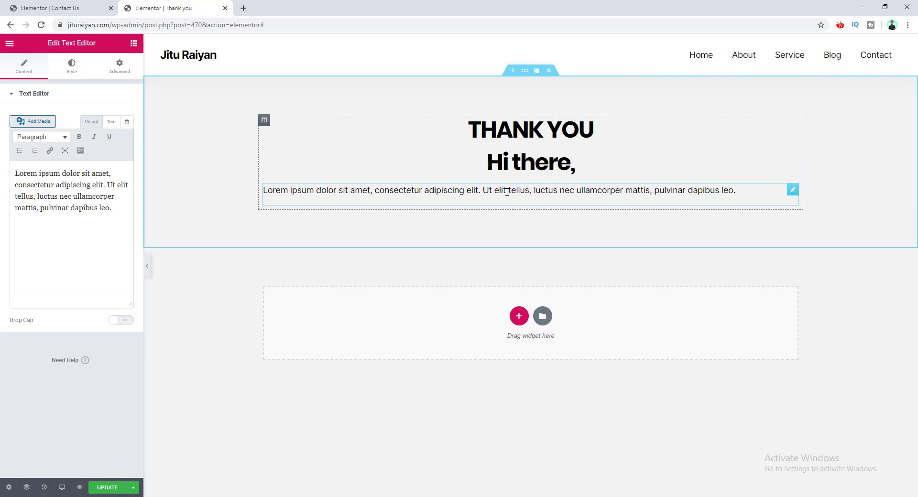
left_click(72, 66)
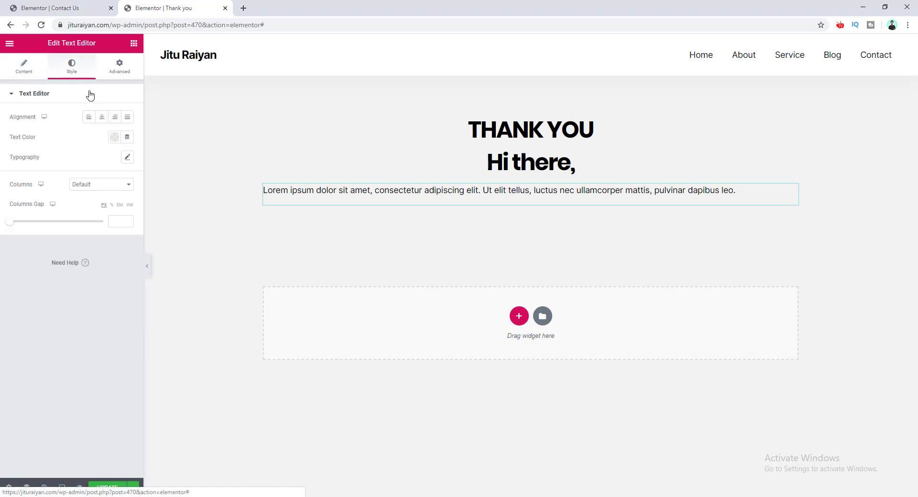
left_click(102, 118)
left_click(127, 157)
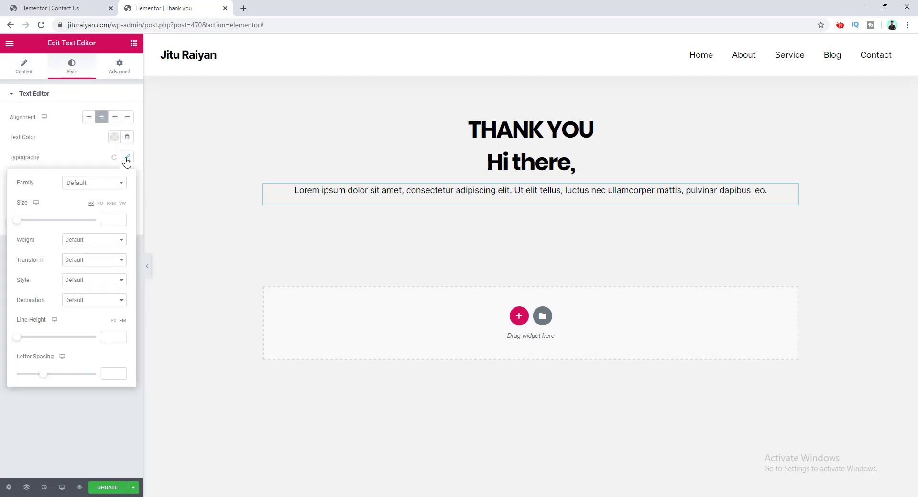
left_click(117, 191)
type("pop")
left_click(102, 224)
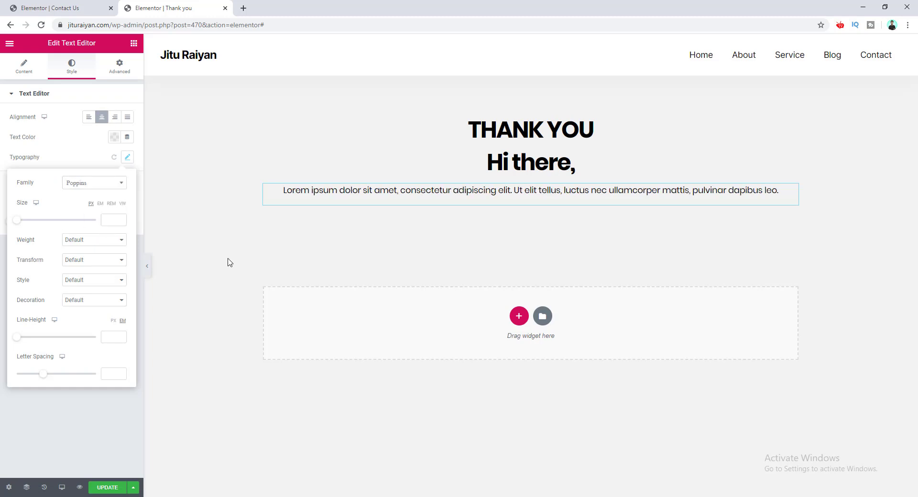
left_click(448, 203)
Step: Replace the Lorem ipsum with the pasted two-line thank-you message and bold the e-mail address
left_click(23, 69)
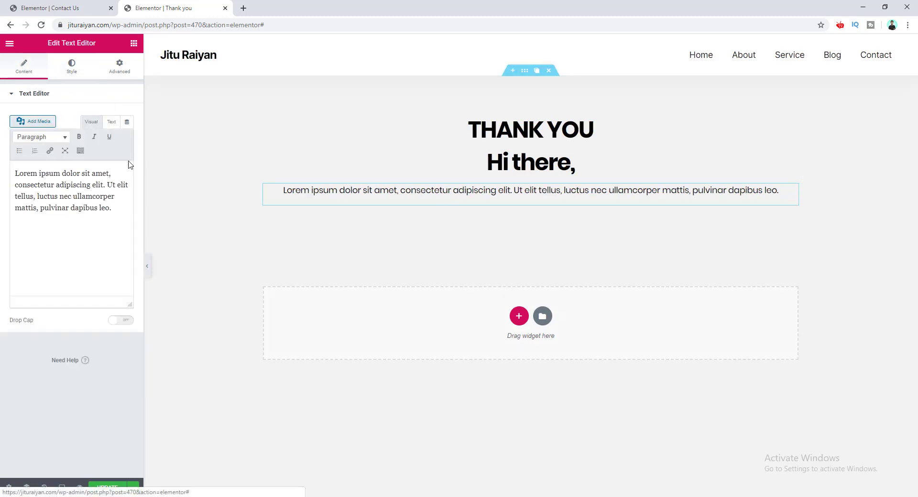
left_click(65, 192)
key("ctrl+a")
key("ctrl+v")
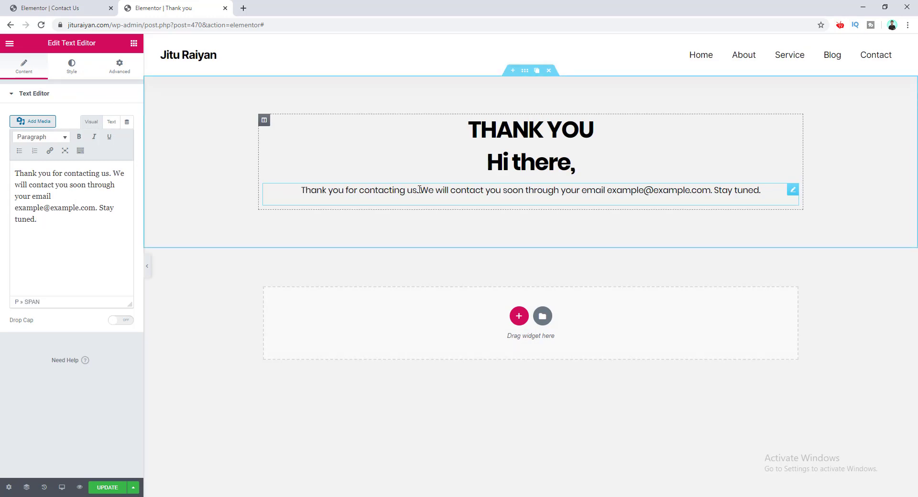
key("shift+Return")
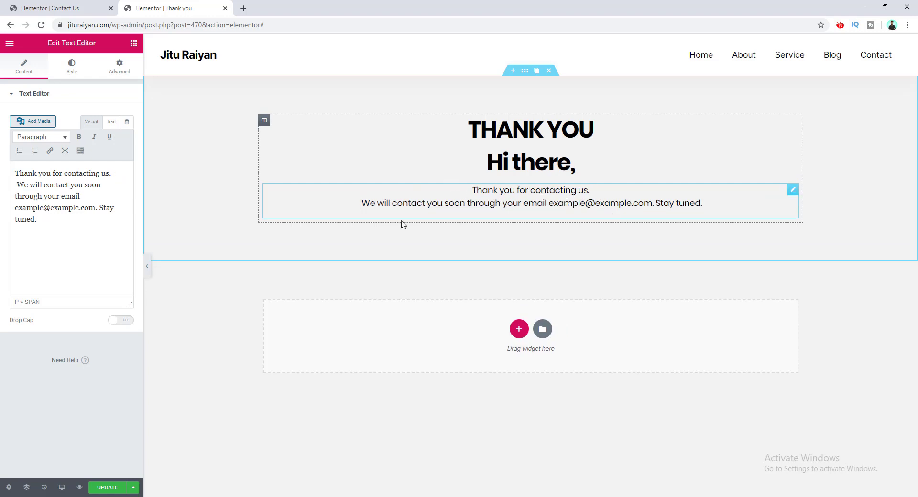
left_click_drag(95, 209, 15, 209)
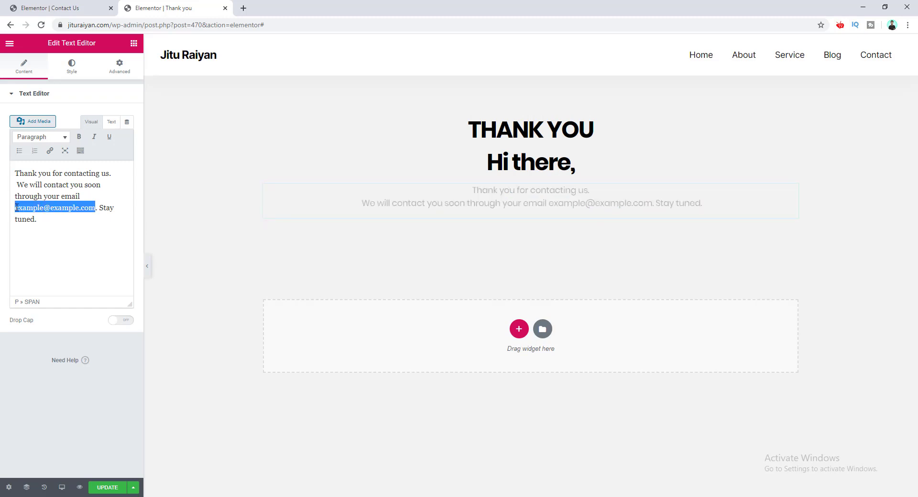
left_click(81, 139)
left_click(611, 203)
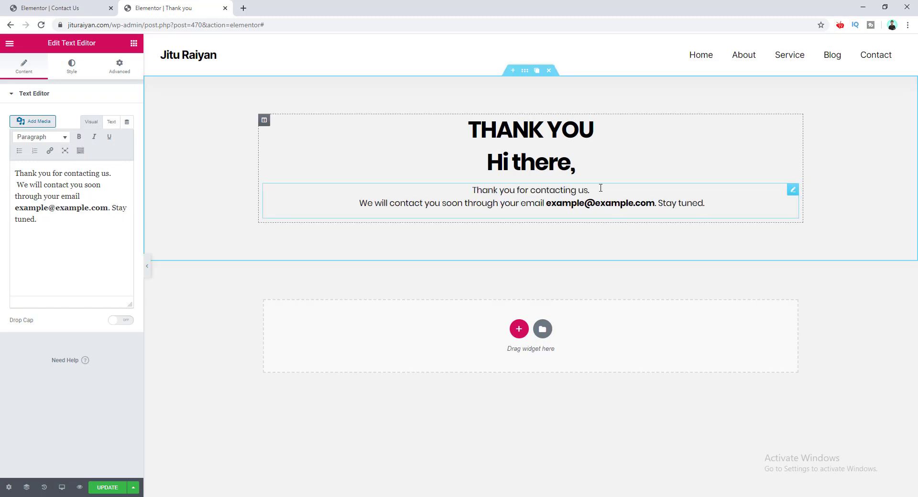
left_click(567, 129)
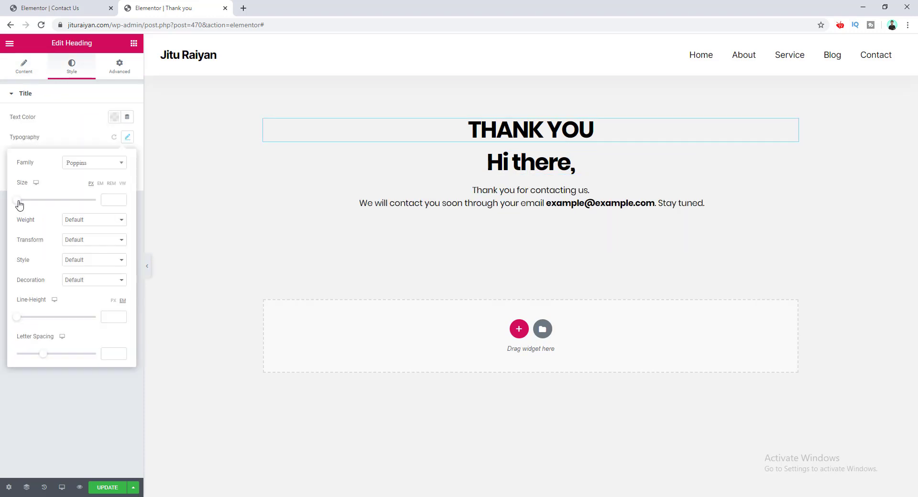
Step: Enlarge the THANK YOU heading to 90 px and colour it blue
left_click_drag(20, 204, 54, 206)
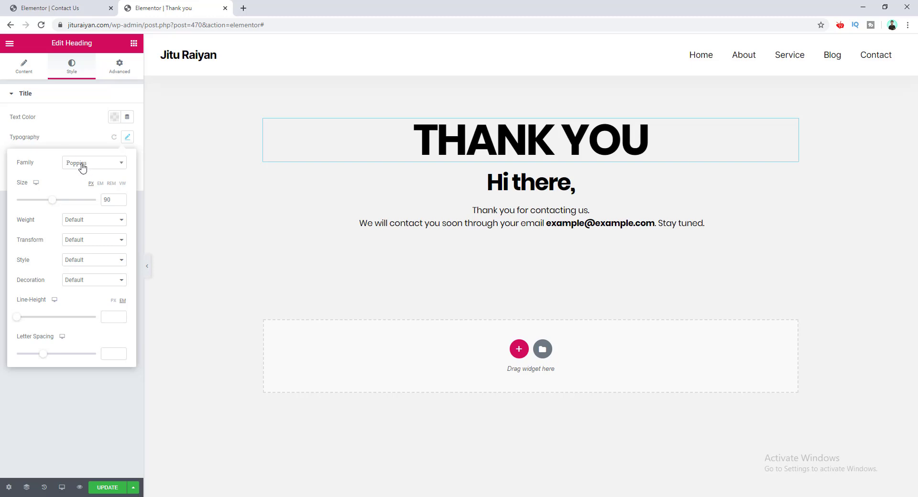
left_click(114, 117)
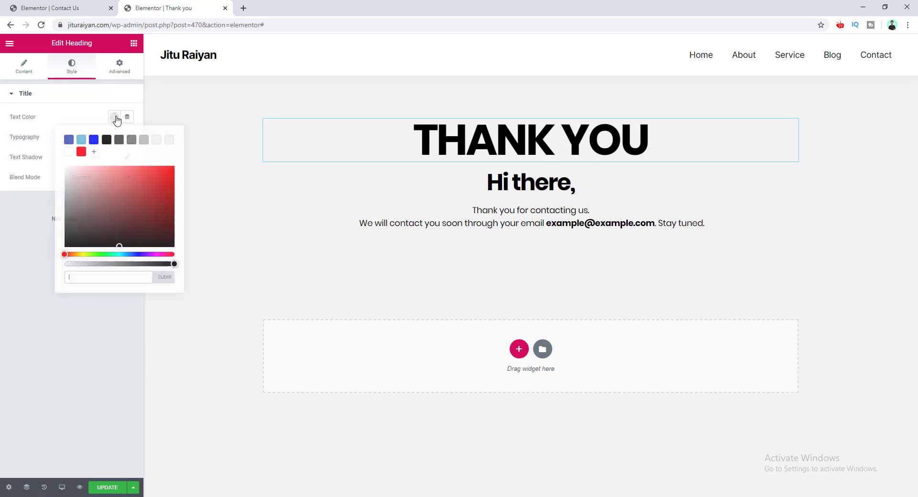
left_click(94, 139)
left_click(83, 119)
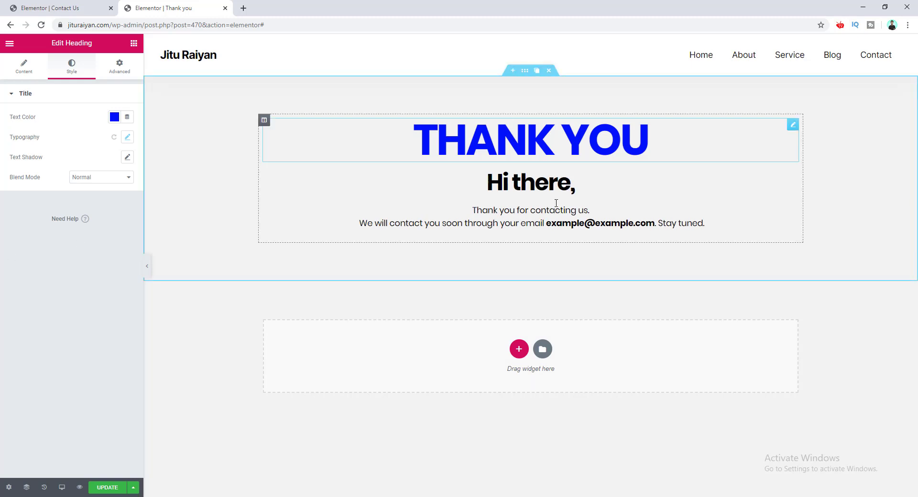
Step: In the section's Advanced settings, unlink padding and set Top to 150 and Bottom to 100
left_click(524, 73)
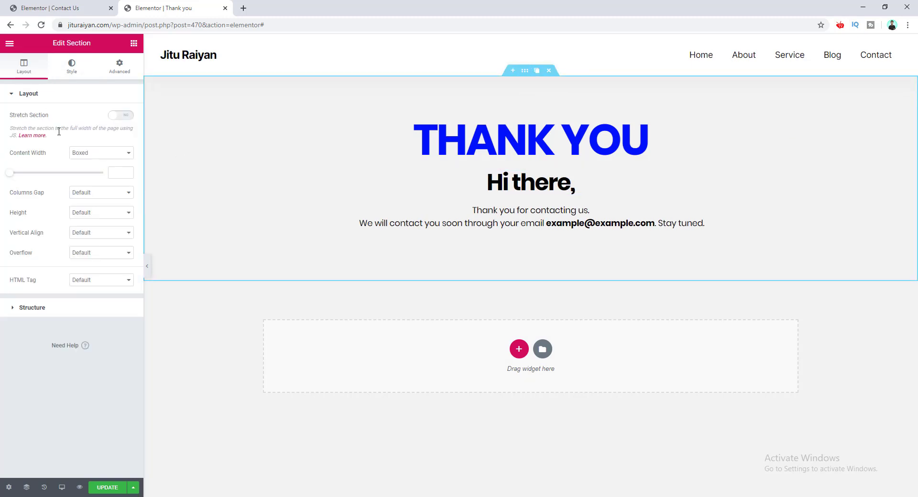
left_click(121, 66)
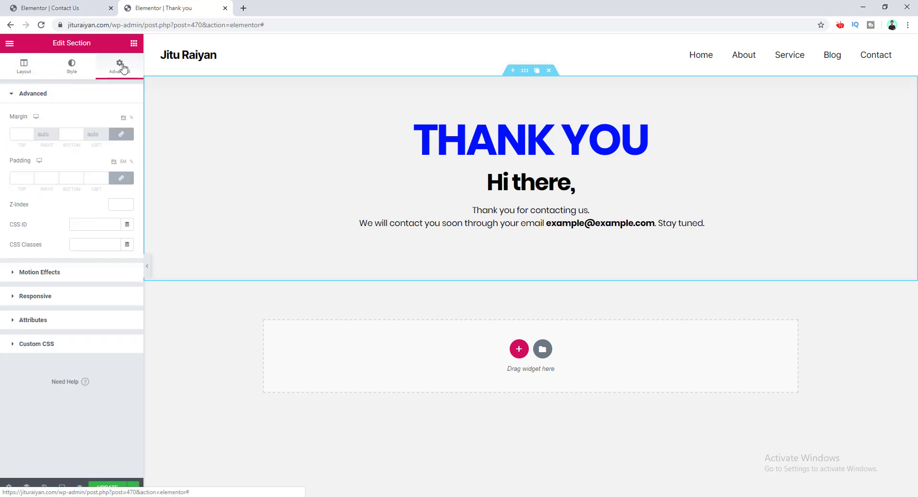
left_click(121, 179)
left_click(12, 182)
type("1")
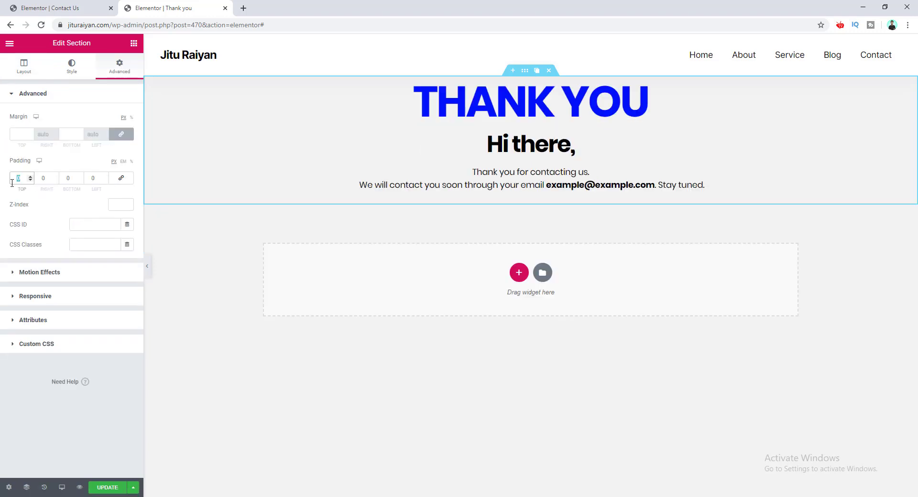
type("50")
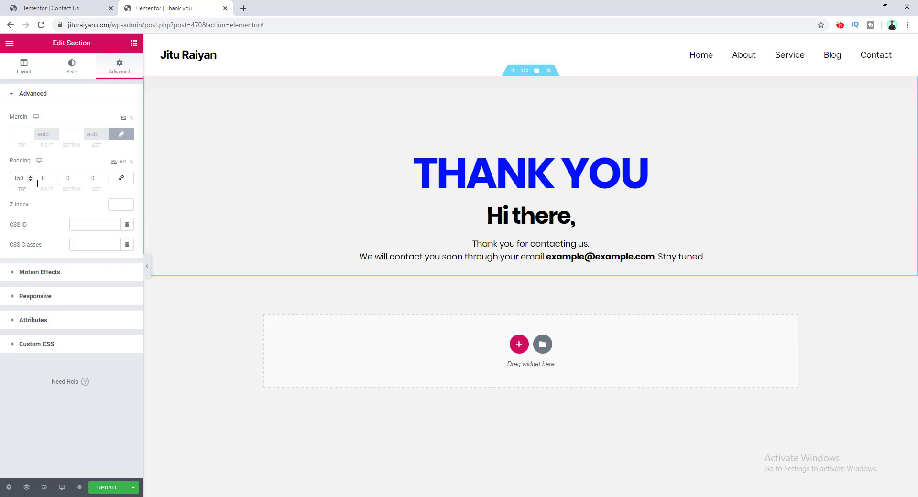
left_click(63, 178)
type("100")
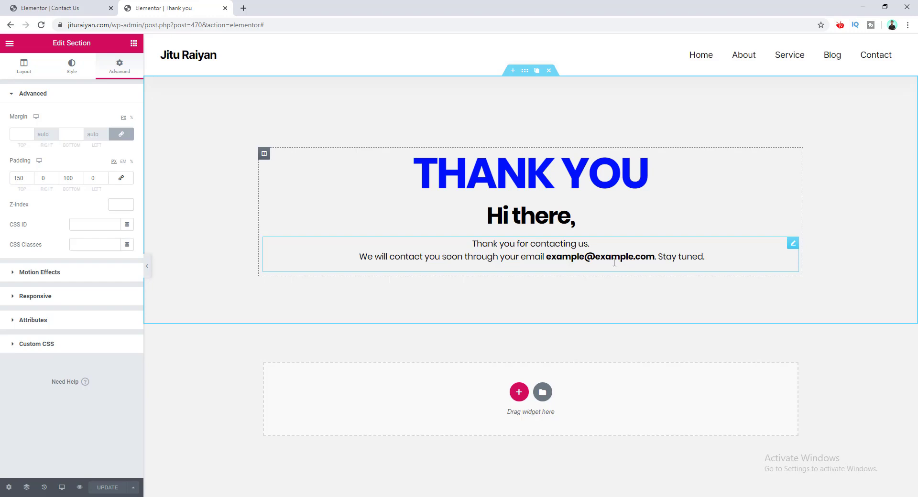
left_click(79, 488)
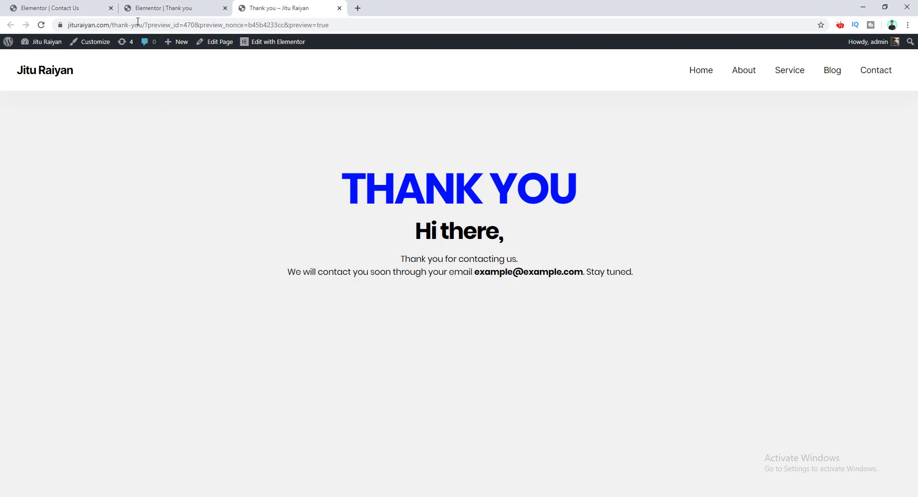
left_click_drag(145, 27, 22, 33)
key("ctrl+c")
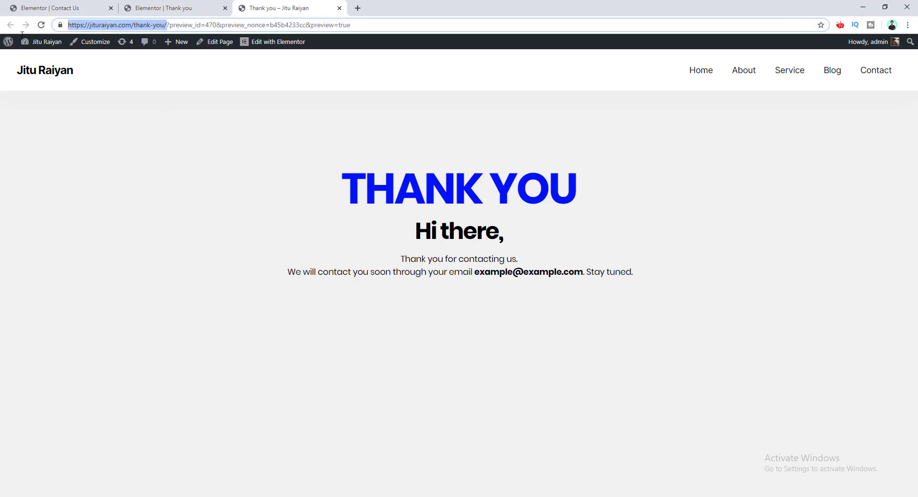
left_click(71, 5)
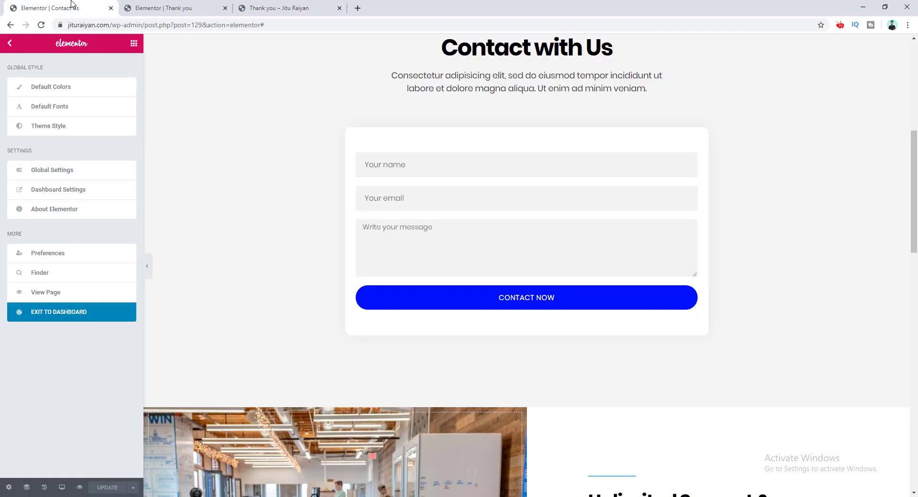
right_click(581, 177)
left_click(595, 182)
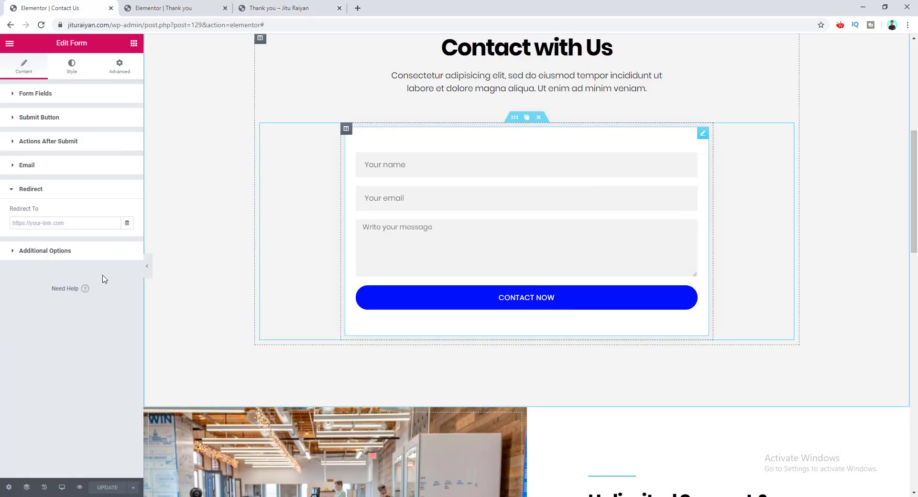
left_click(58, 225)
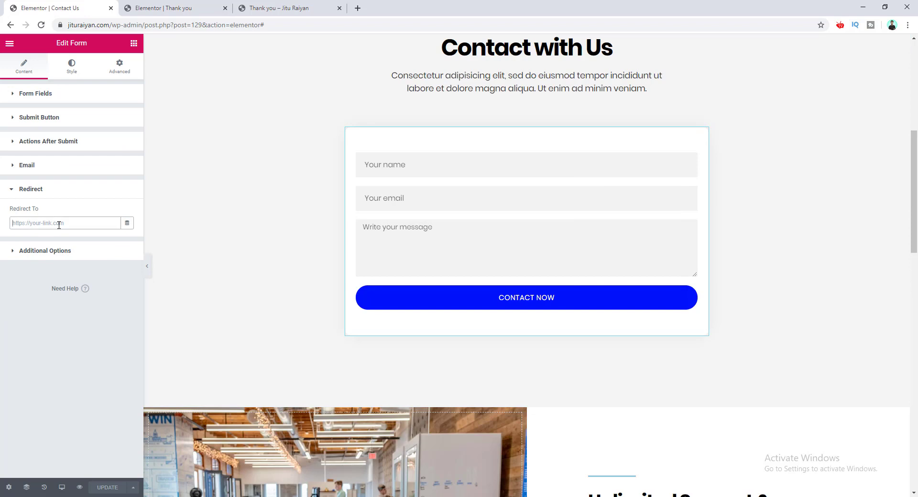
key("ctrl+v")
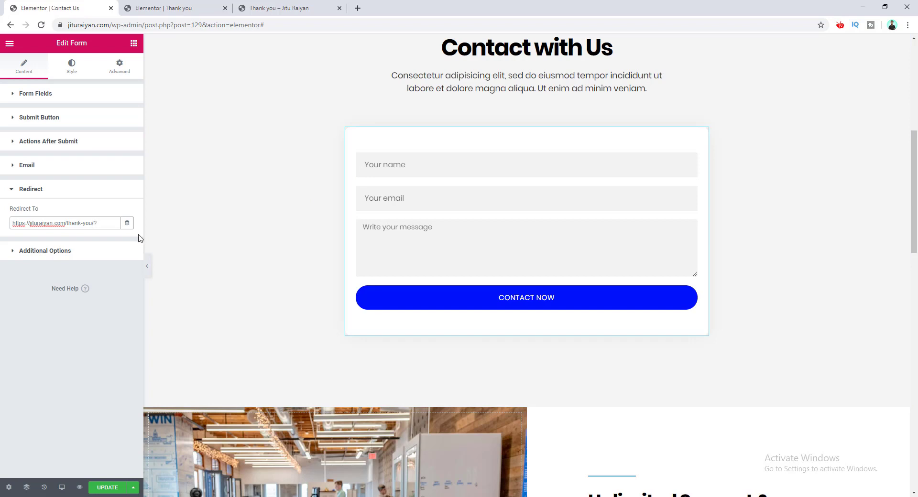
type("fname=")
left_click(70, 98)
left_click(70, 96)
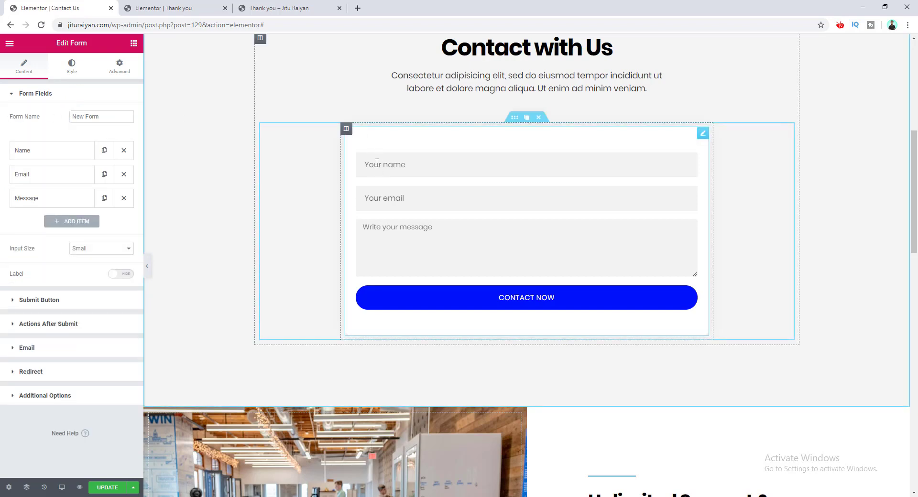
Step: Copy the Name field's shortcode from its Advanced options
left_click(42, 152)
left_click(109, 177)
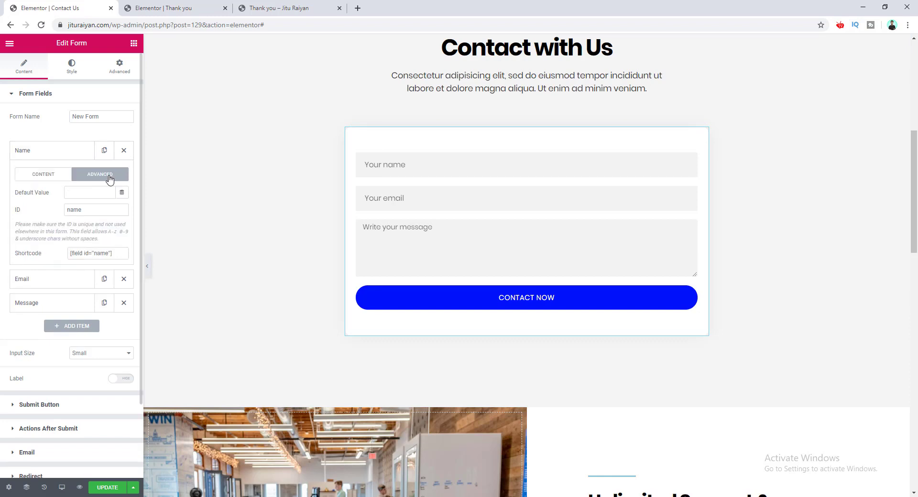
left_click(86, 253)
triple_click(86, 252)
key("ctrl+c")
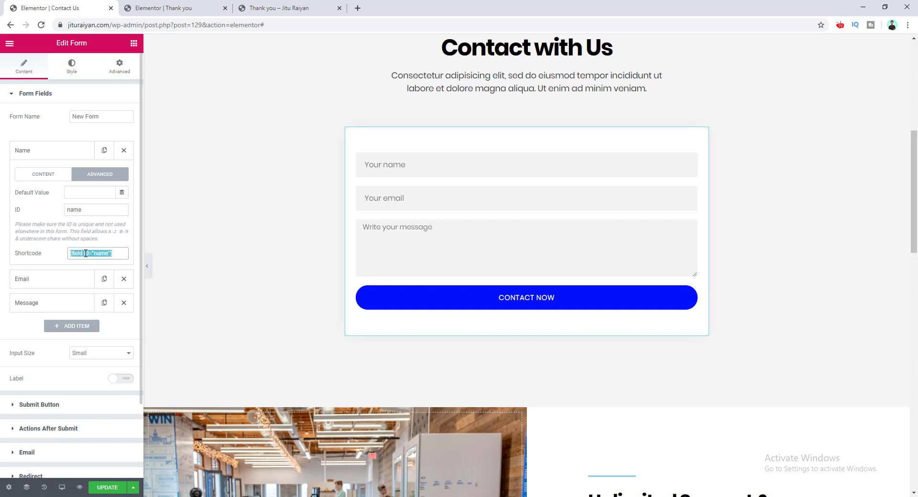
Step: Insert [field id="name"] after fname= in Redirect To, followed by &email=
scroll(85, 253, "down", 2)
left_click(56, 387)
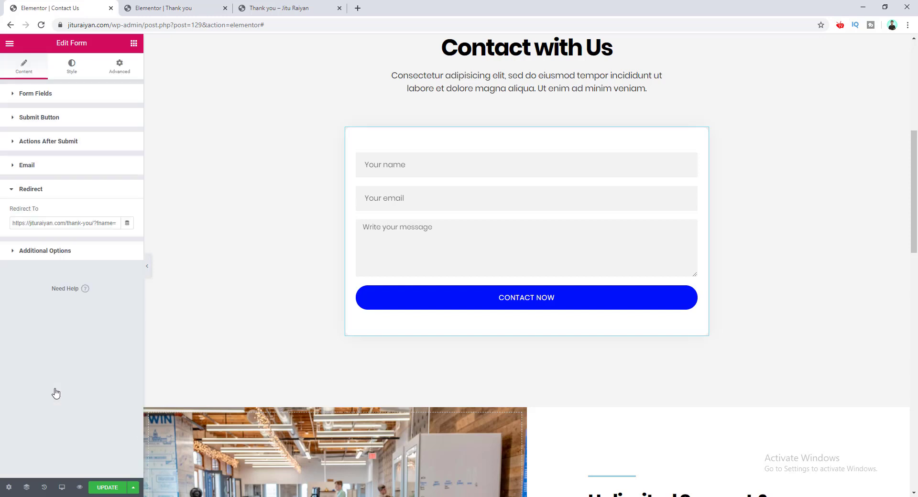
left_click(83, 224)
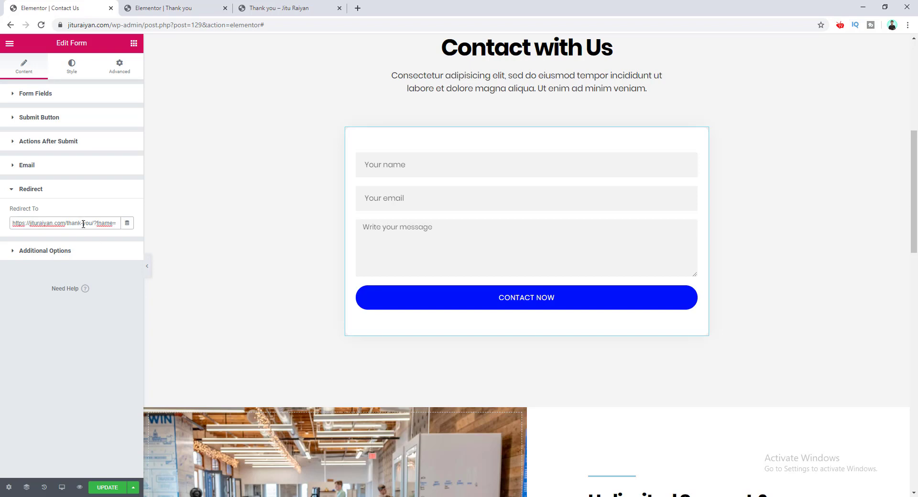
key("ctrl+v")
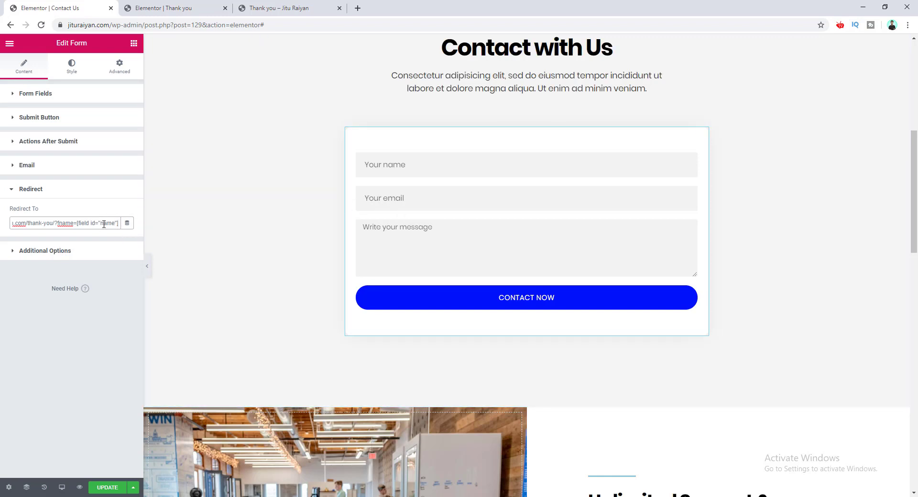
type("&email")
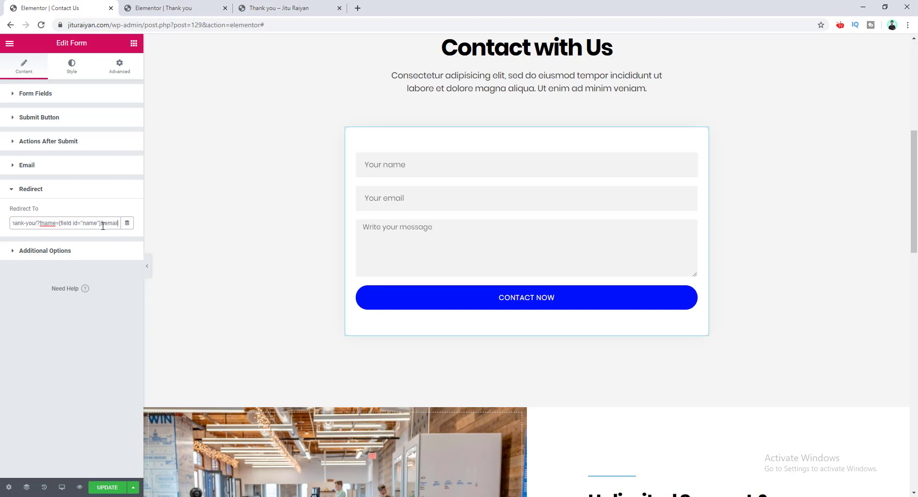
type("=")
left_click(67, 94)
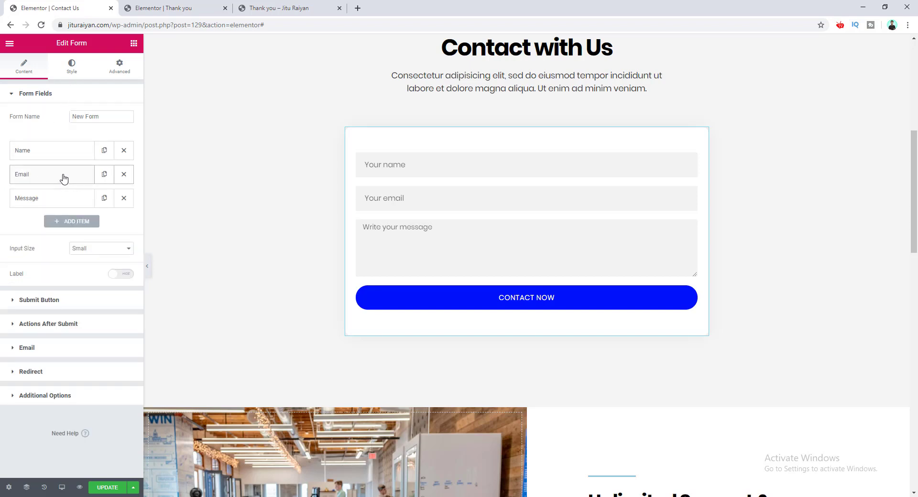
Step: Copy the Email field's shortcode and add [field id="email"] after &email= in Redirect To
left_click(64, 178)
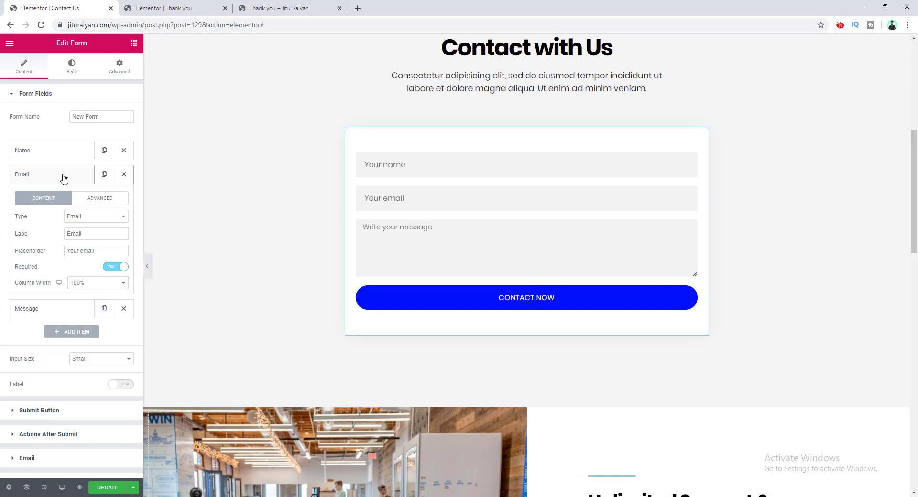
left_click(101, 199)
left_click(113, 281)
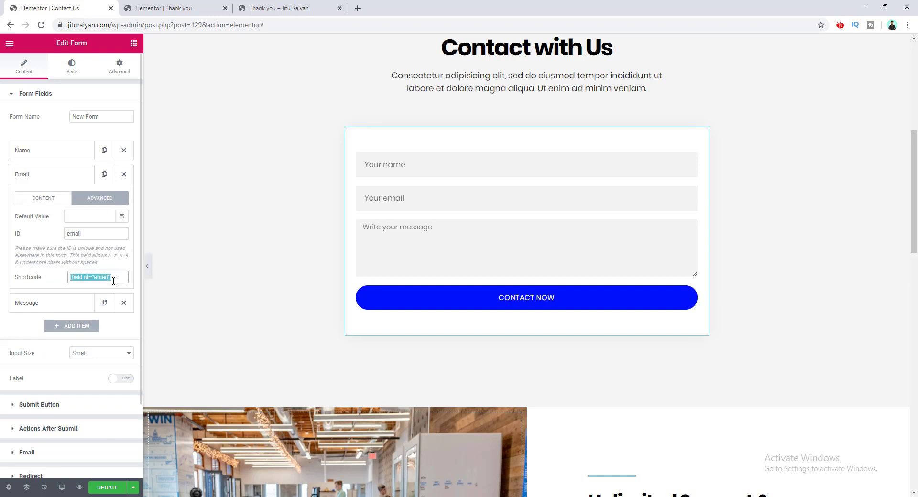
scroll(113, 280, "down", 2)
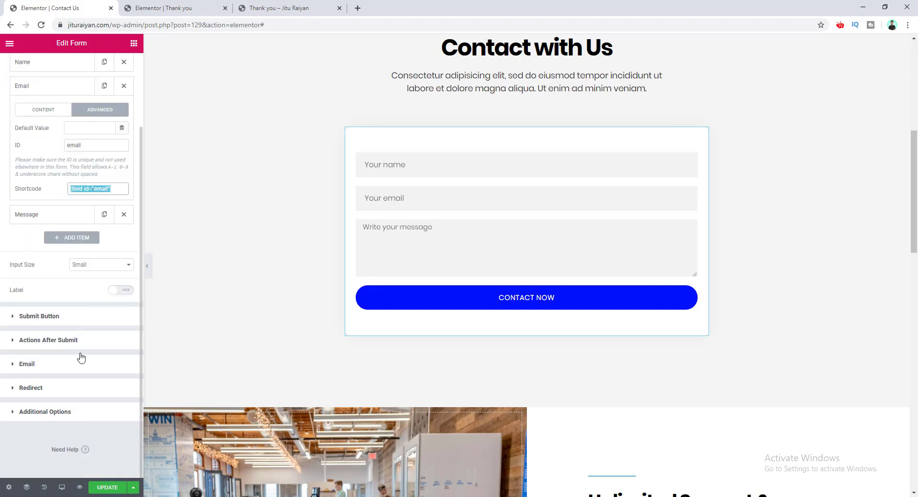
left_click(74, 393)
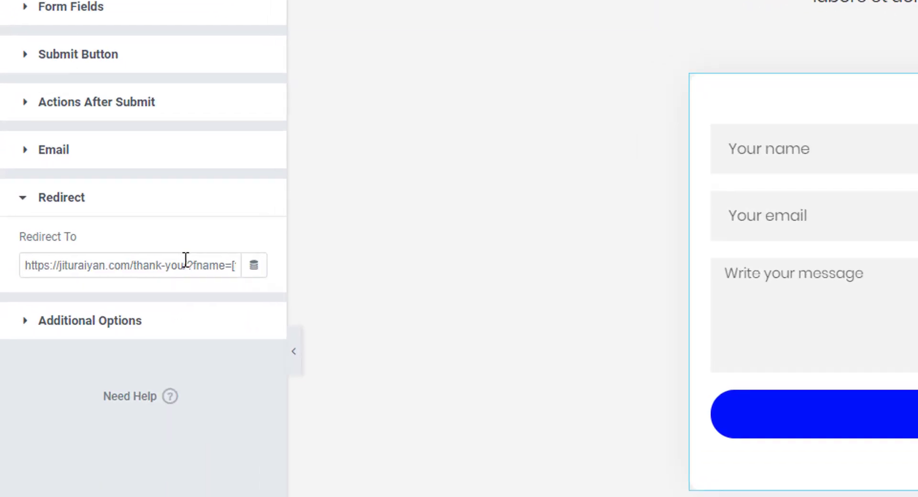
key("Right")
key("Right")
key("Right")
key("Right")
key("Right")
key("Right")
key("Right")
key("Right")
key("Right")
key("Right")
key("Right")
key("Right")
key("Right")
key("Right")
key("Right")
key("Right")
key("Right")
key("Right")
key("Right")
key("Right")
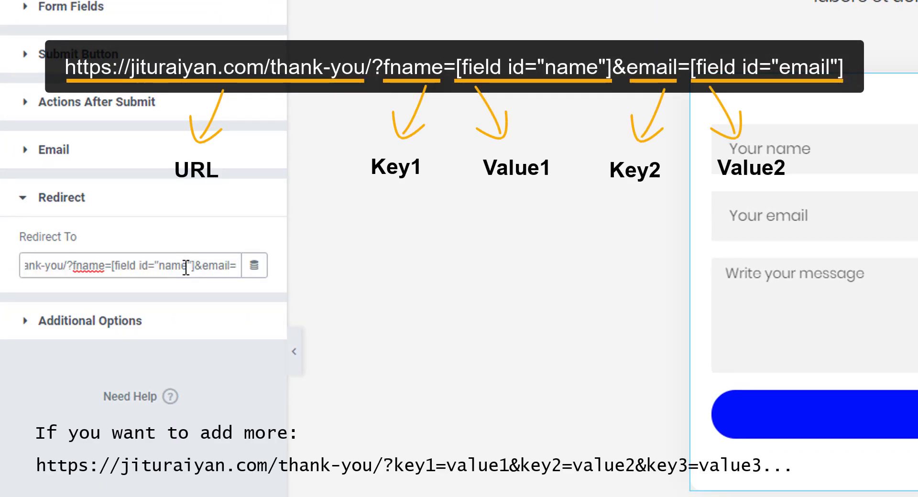
key("End")
key("Home")
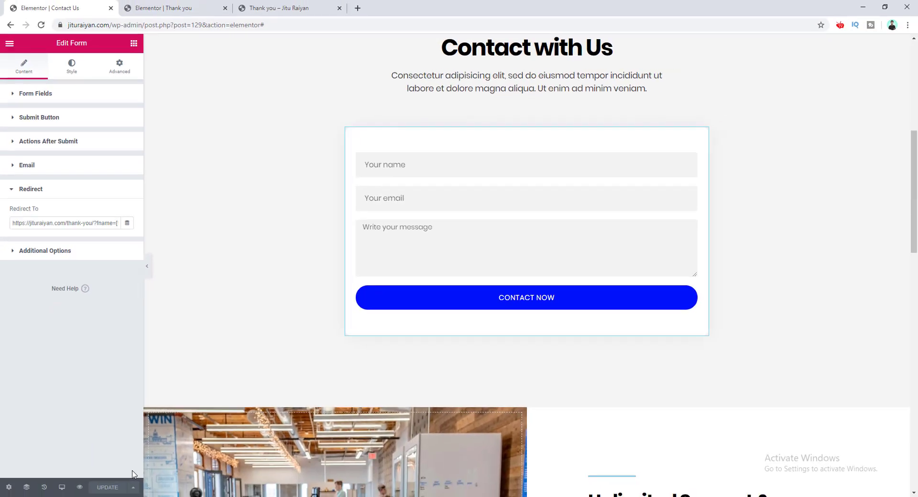
Step: On the Thank you page, open the 'HI there,' heading and delete its title text
left_click(181, 4)
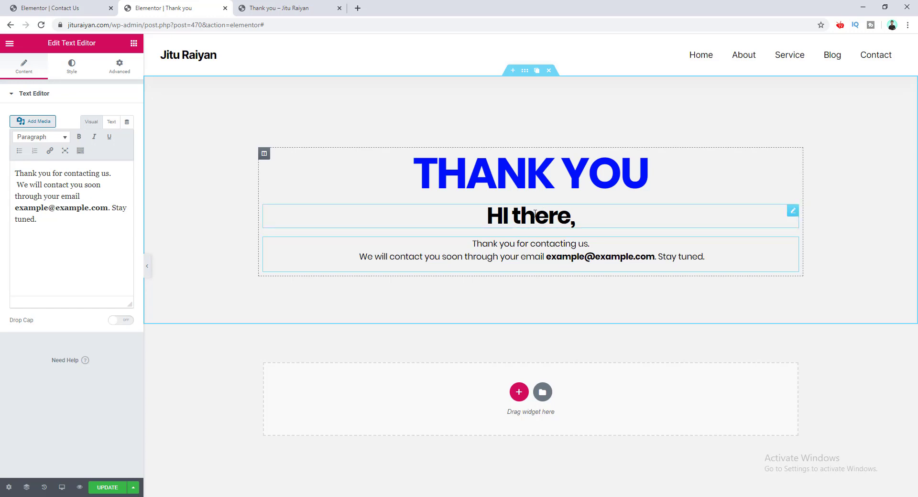
right_click(534, 214)
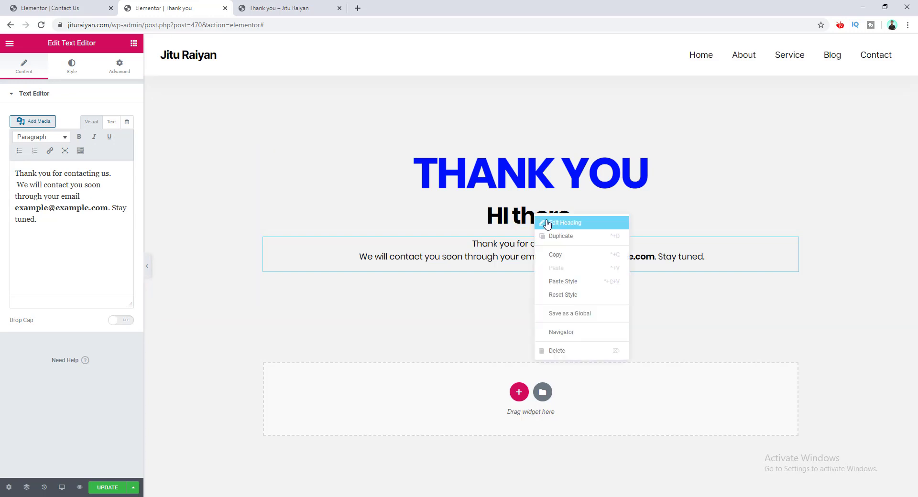
left_click(547, 222)
left_click_drag(49, 131, 3, 134)
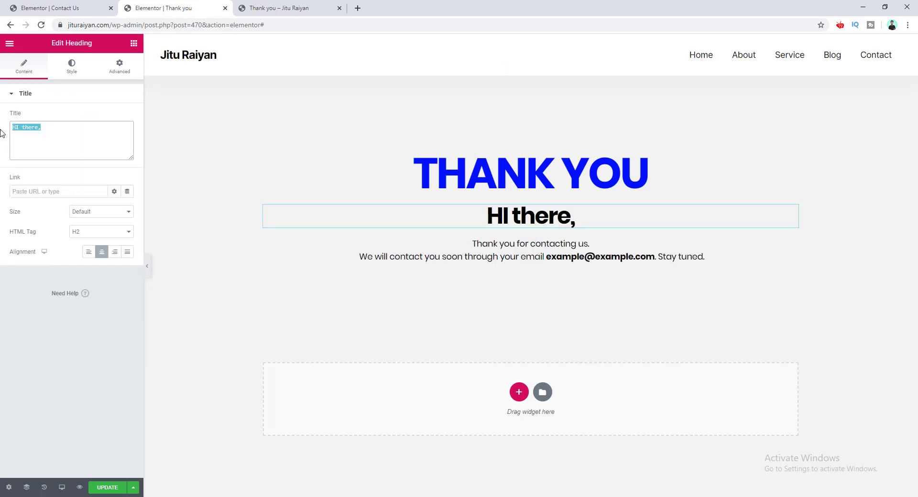
key("BackSpace")
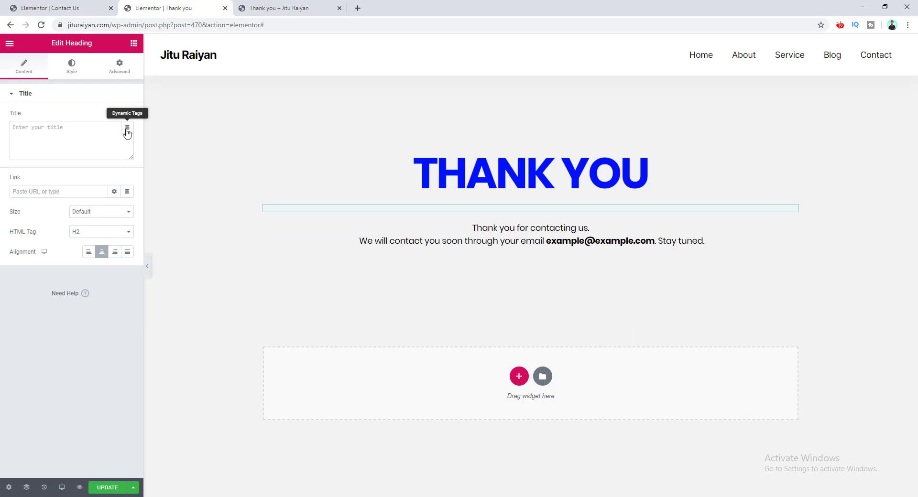
Step: Make the heading title a Request Parameter dynamic tag with parameter name fname
left_click(127, 129)
scroll(99, 184, "down", 2)
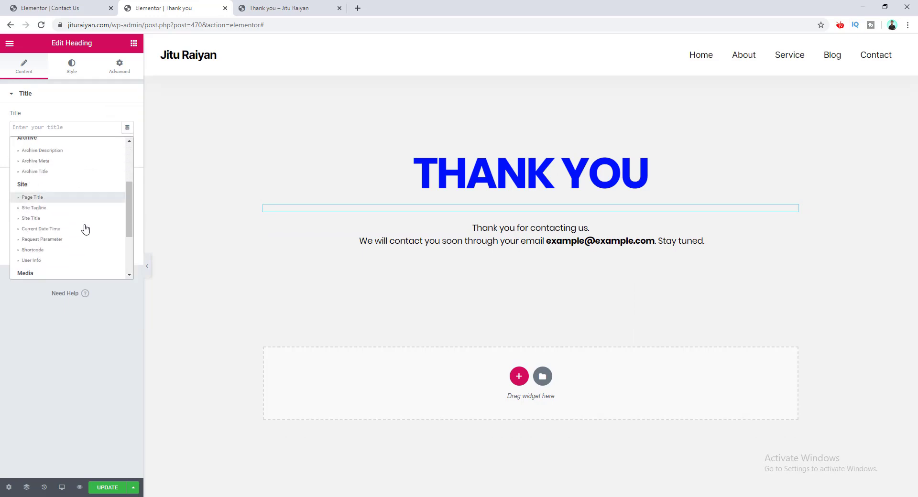
left_click(80, 240)
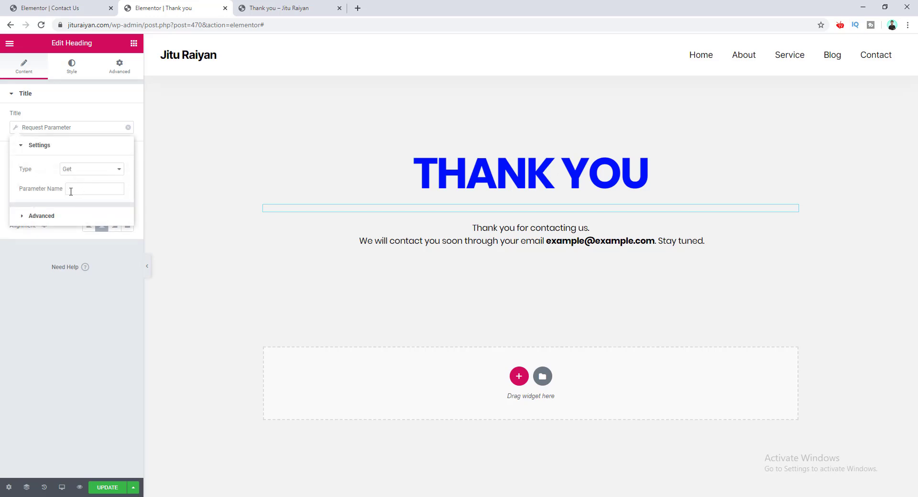
left_click(70, 190)
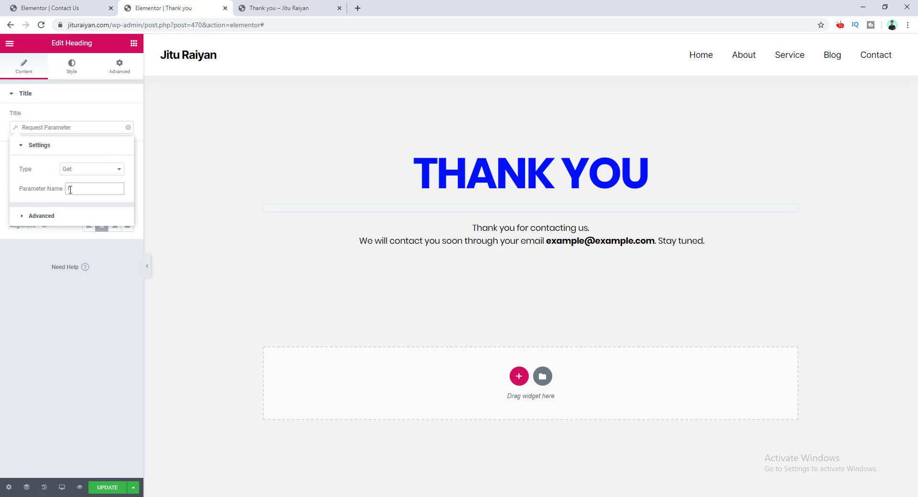
type("fname")
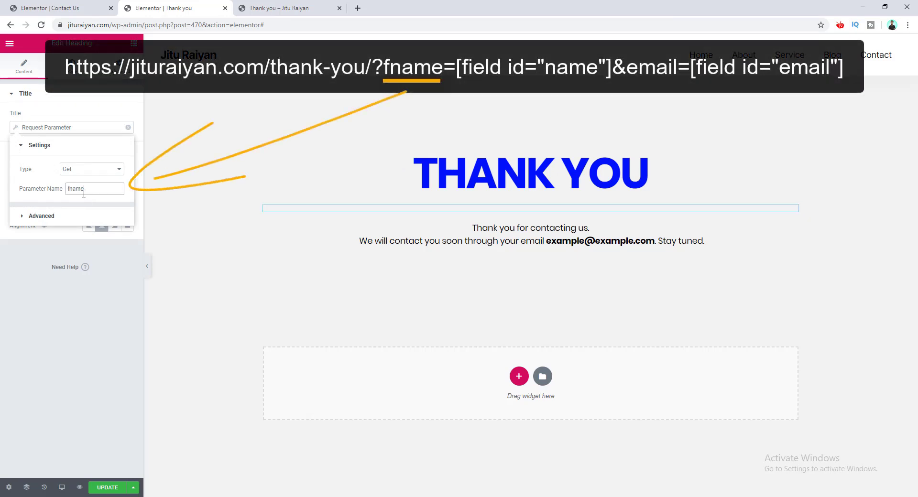
Step: Verify the fname key in the Contact Us redirect URL, then return to the heading
left_click(77, 4)
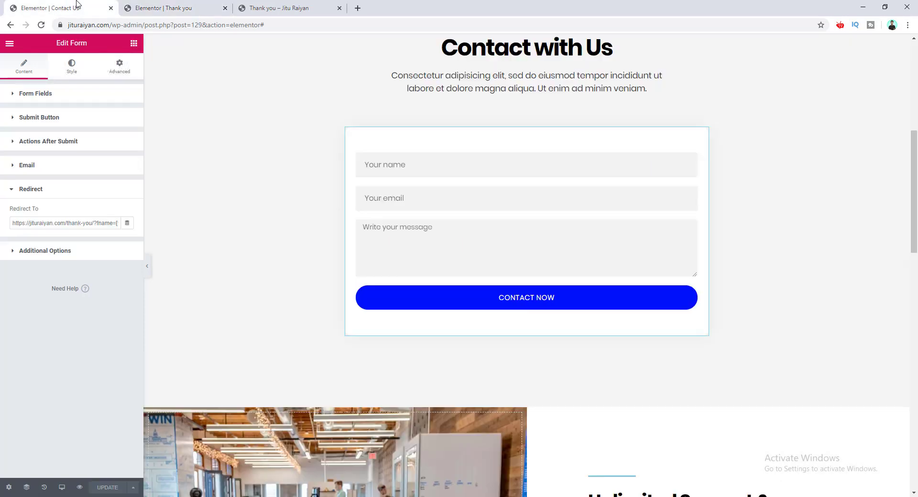
double_click(101, 223)
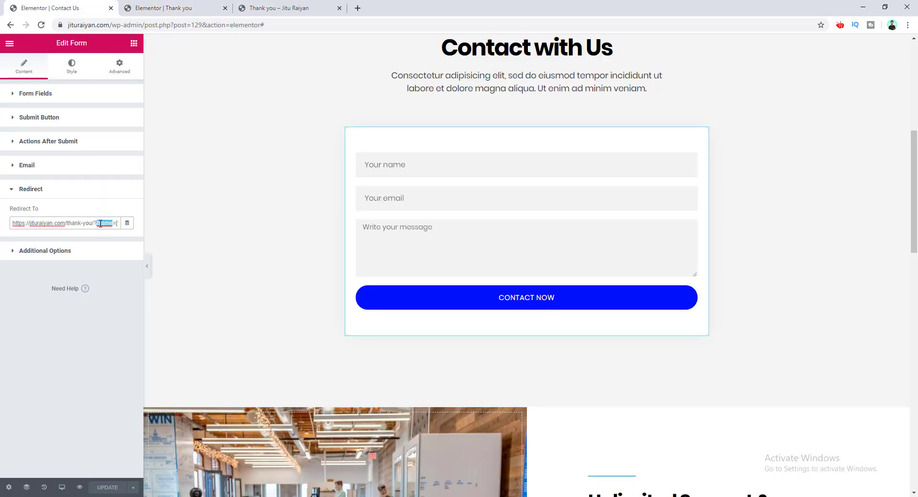
left_click(154, 7)
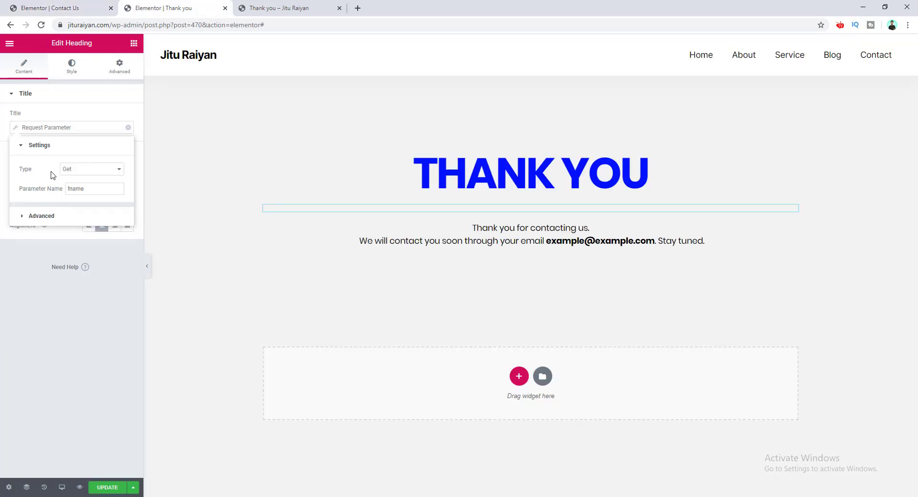
Step: Set the Request Parameter tag's Before text to 'Hi '
left_click(67, 217)
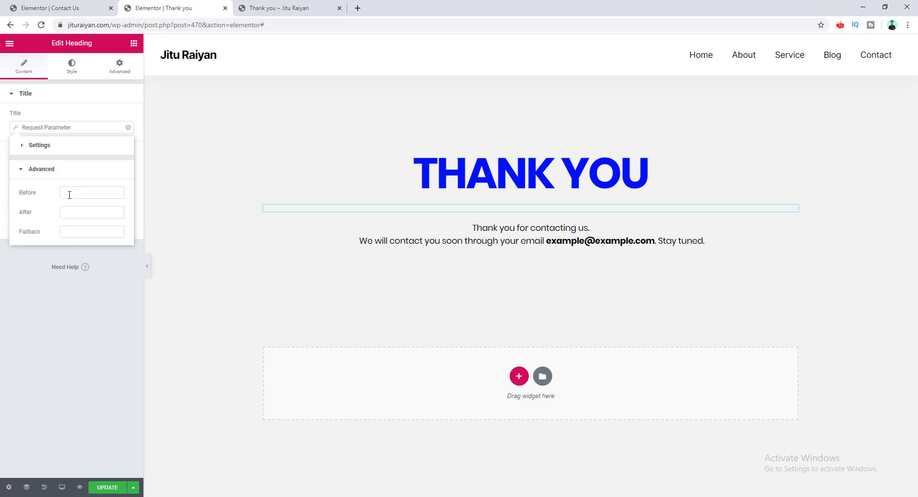
left_click(71, 195)
left_click(69, 192)
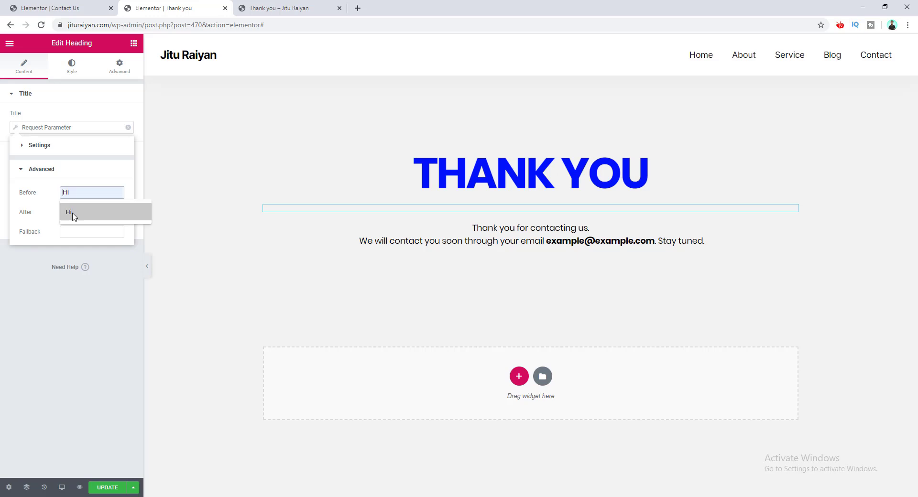
left_click(70, 211)
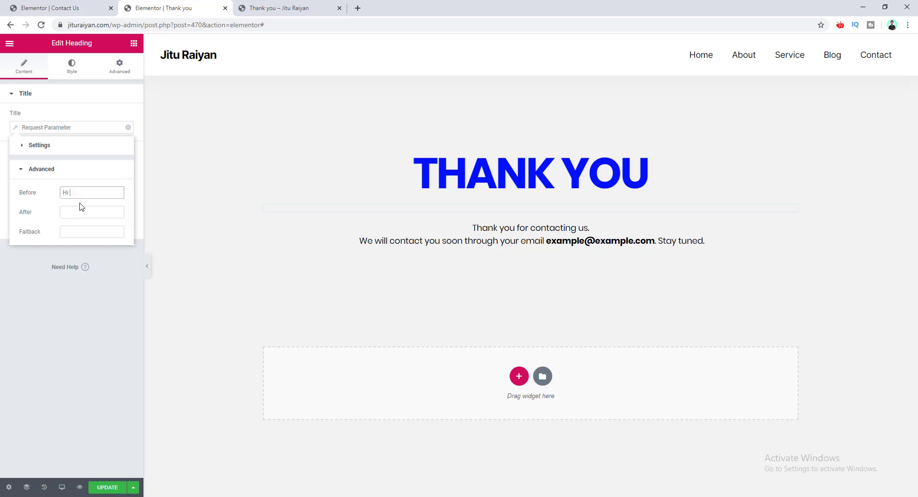